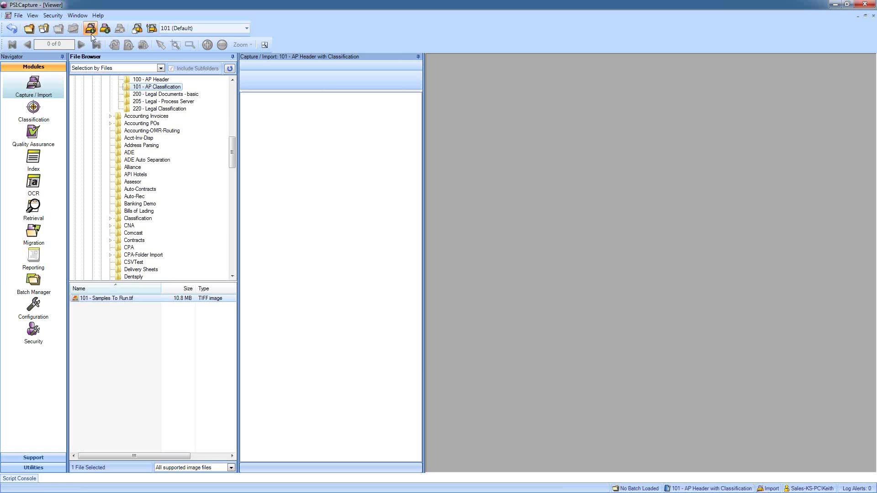
# - Import the sample file as a new batch, then close it and send it to classification
pyautogui.click(528, 352)
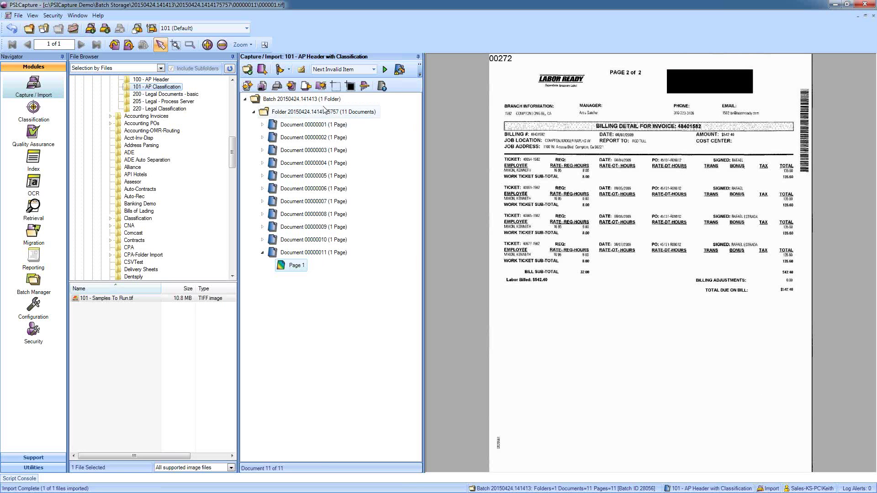
pyautogui.click(74, 30)
pyautogui.click(419, 279)
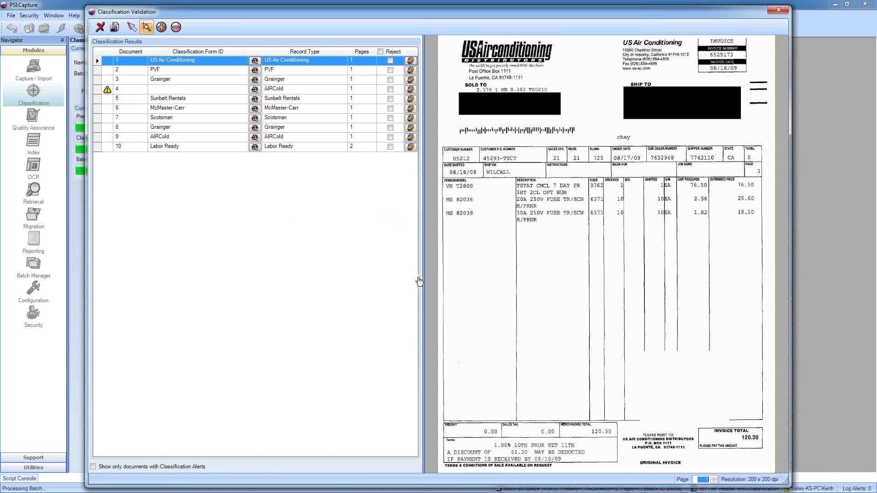
# - Preview the Grainger invoice, the AIRCold invoice and the flagged document 4
pyautogui.click(101, 81)
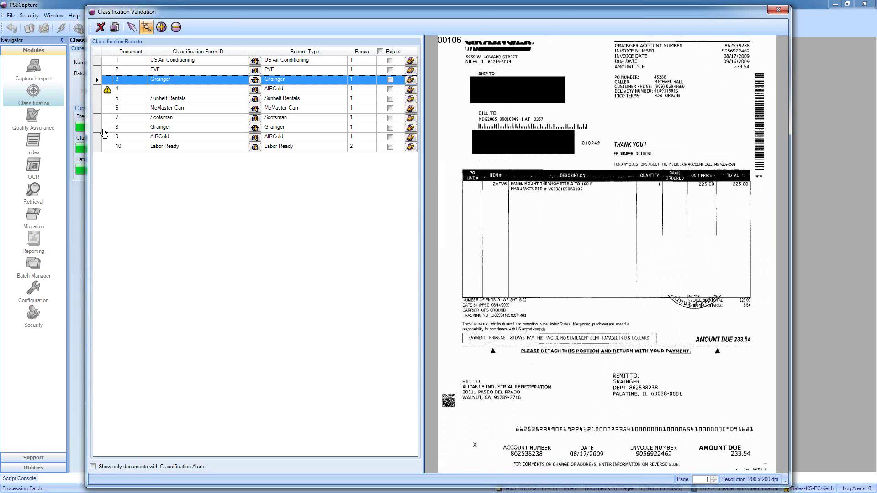
pyautogui.click(101, 137)
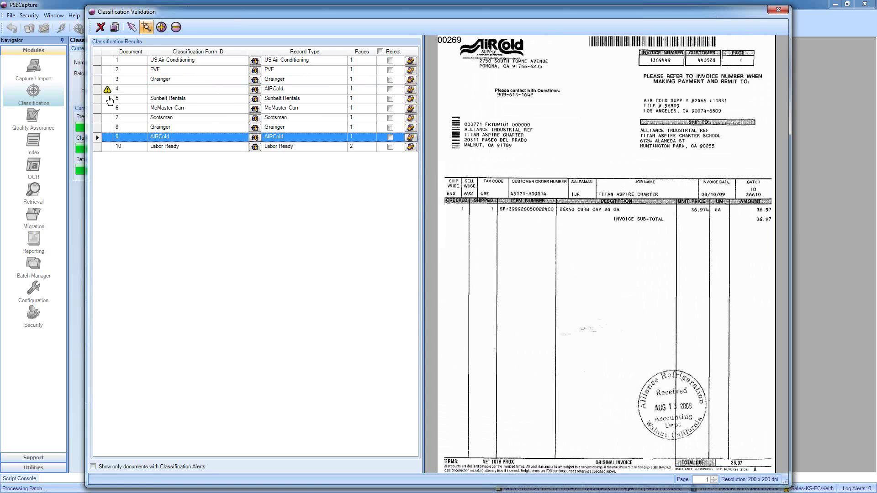
pyautogui.click(97, 90)
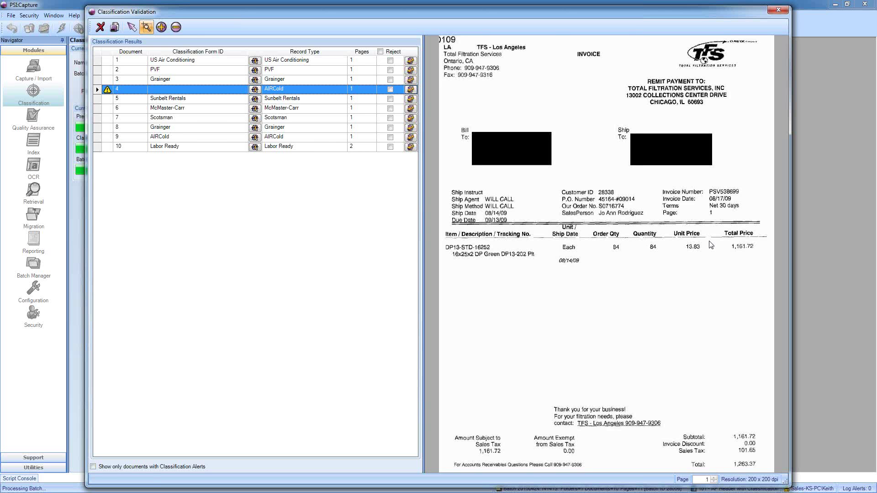
# - Set document 4's Classification Form ID to --NEEDS CLASSIFICATION-- and close validation
pyautogui.click(242, 91)
pyautogui.scroll(-3, 205, 123)
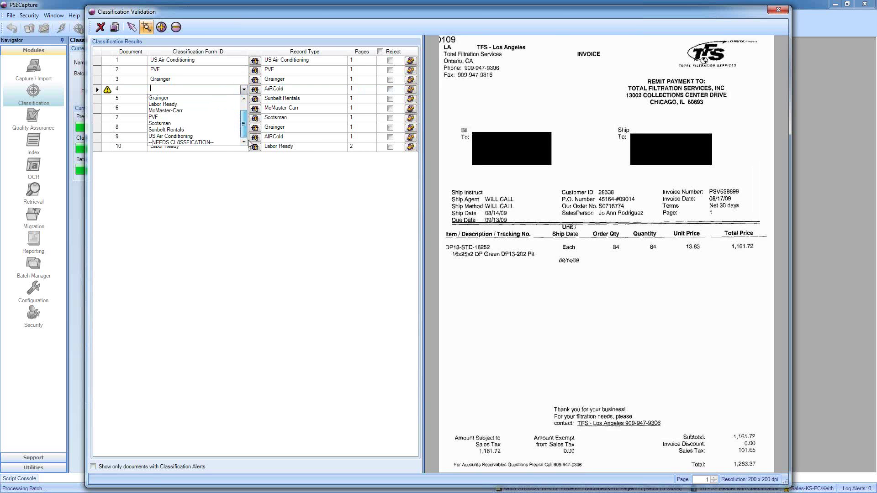
pyautogui.click(196, 143)
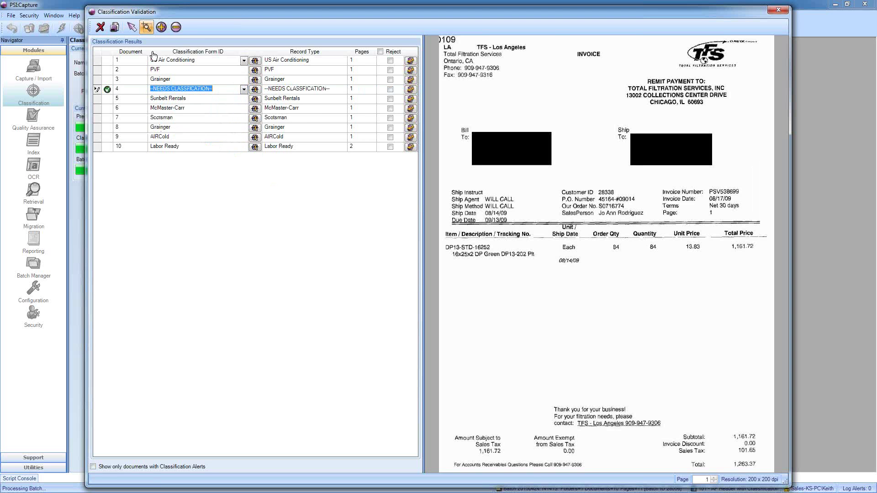
pyautogui.click(113, 29)
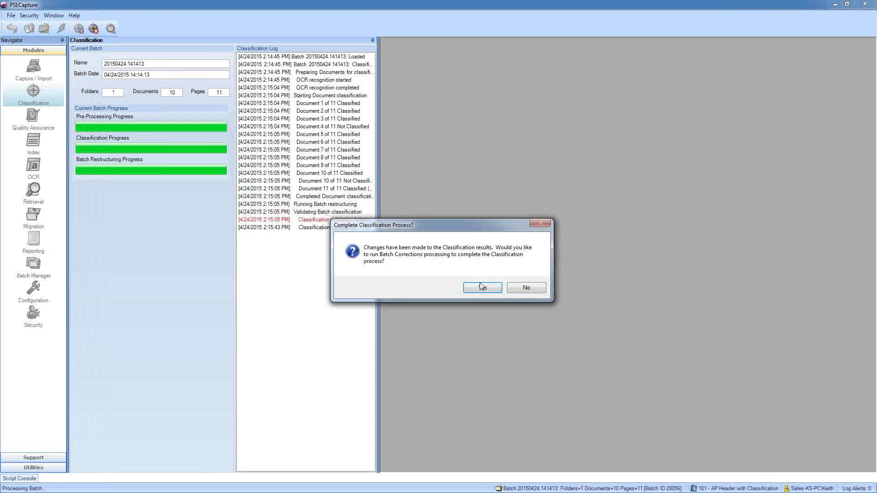
# - Confirm running Batch Corrections to complete the classification process
pyautogui.click(484, 288)
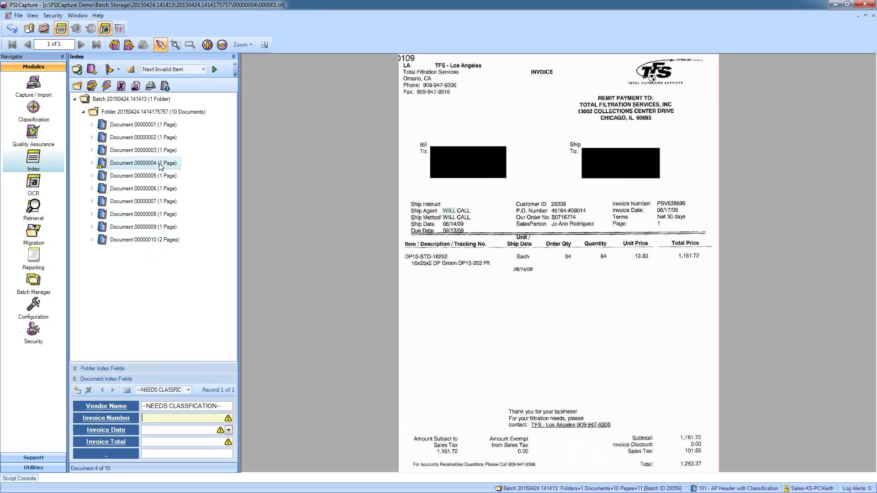
# - Fit the page to width and capture invoice number PSV538699, date 08/17/09 and total 1,263.37
pyautogui.moveTo(160, 167)
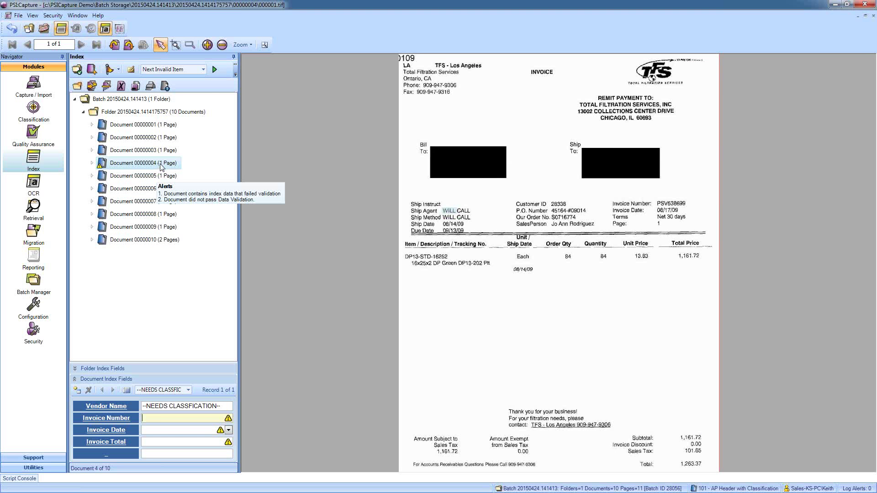
pyautogui.moveTo(155, 418)
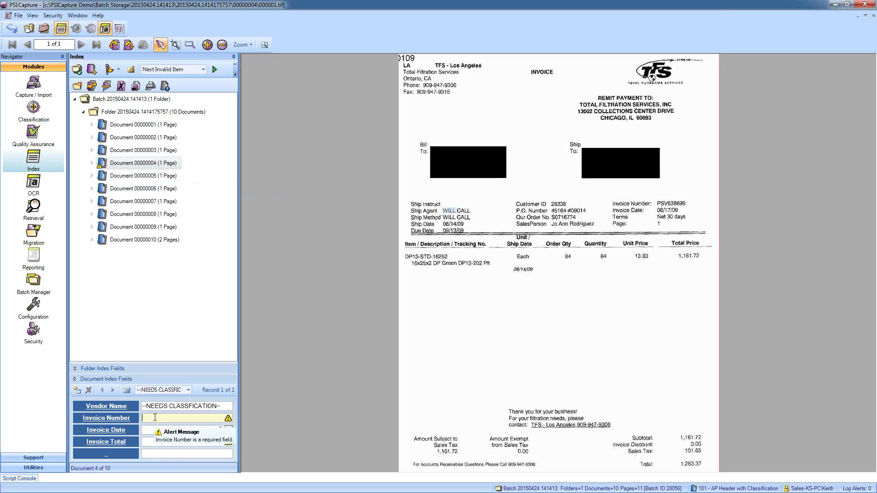
pyautogui.click(242, 44)
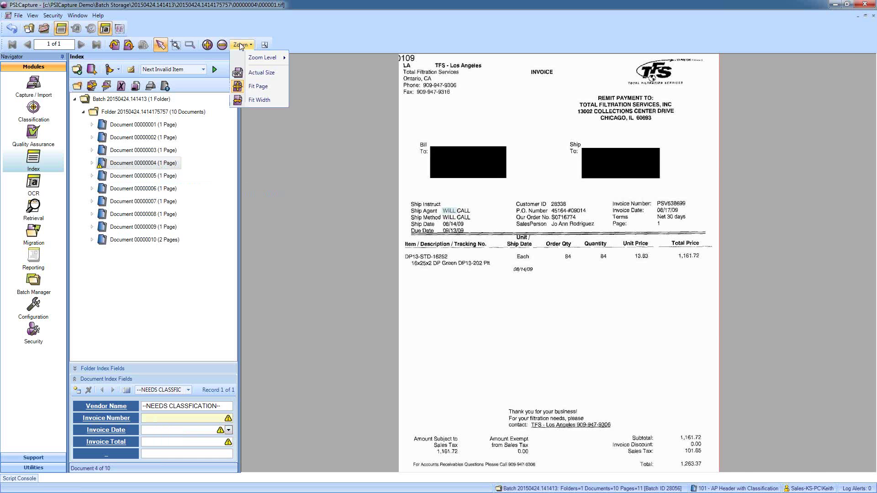
pyautogui.click(258, 101)
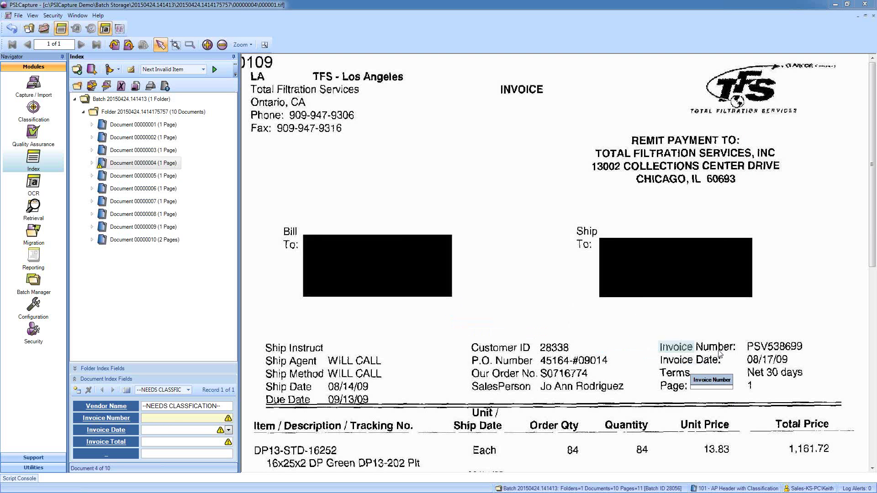
pyautogui.click(755, 350)
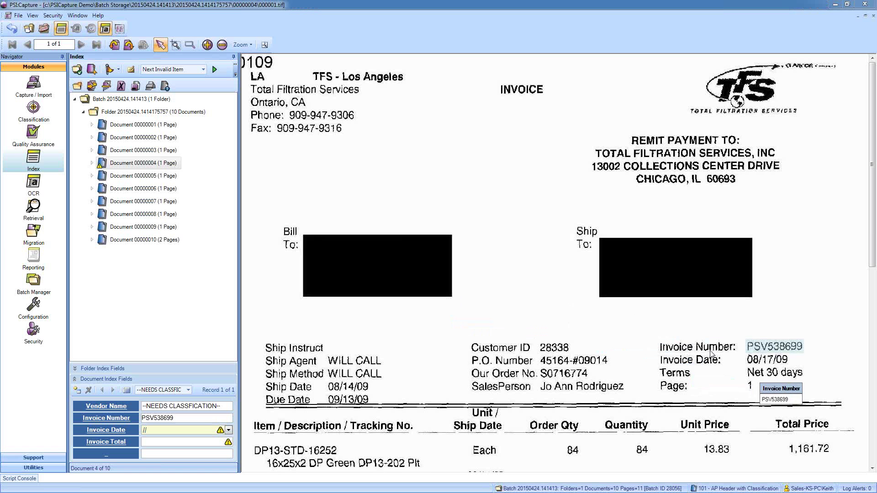
pyautogui.click(757, 364)
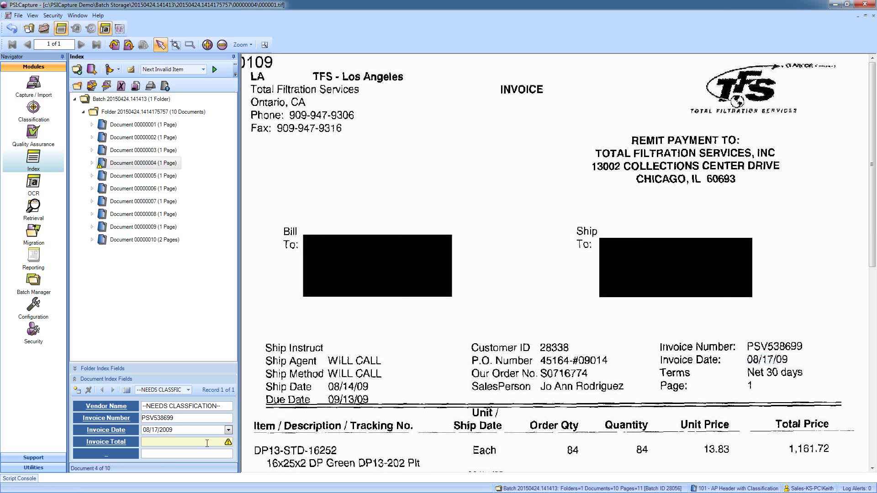
pyautogui.moveTo(873, 258); pyautogui.dragTo(875, 430)
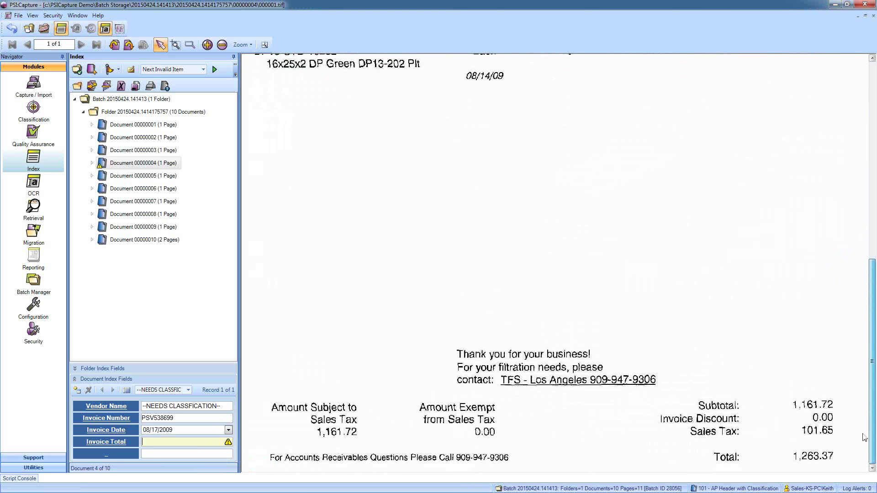
pyautogui.click(807, 459)
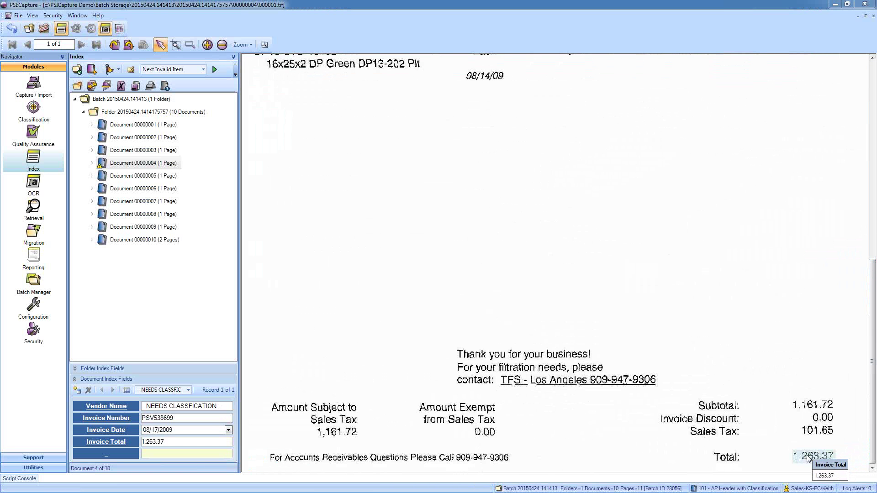
# - Capture Total Filtration Services as the vendor name and close the batch to Quality Assurance
pyautogui.click(229, 406)
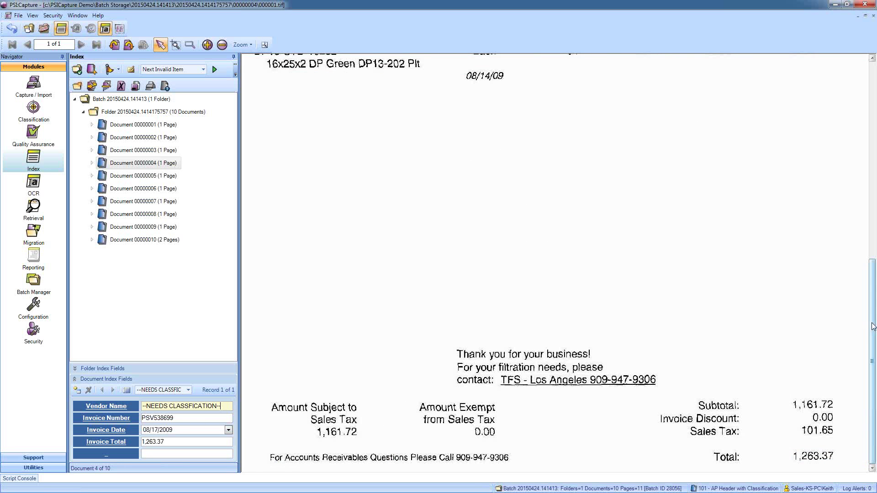
pyautogui.moveTo(873, 326); pyautogui.dragTo(873, 109)
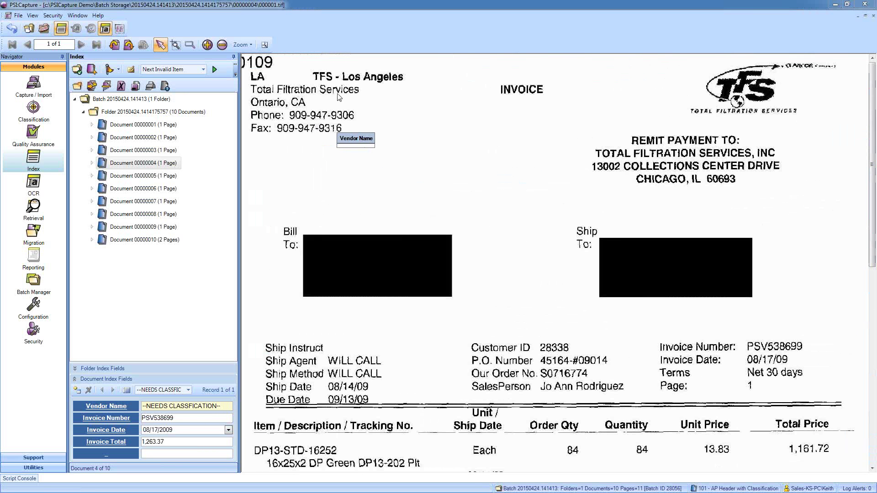
pyautogui.moveTo(360, 93); pyautogui.dragTo(251, 91)
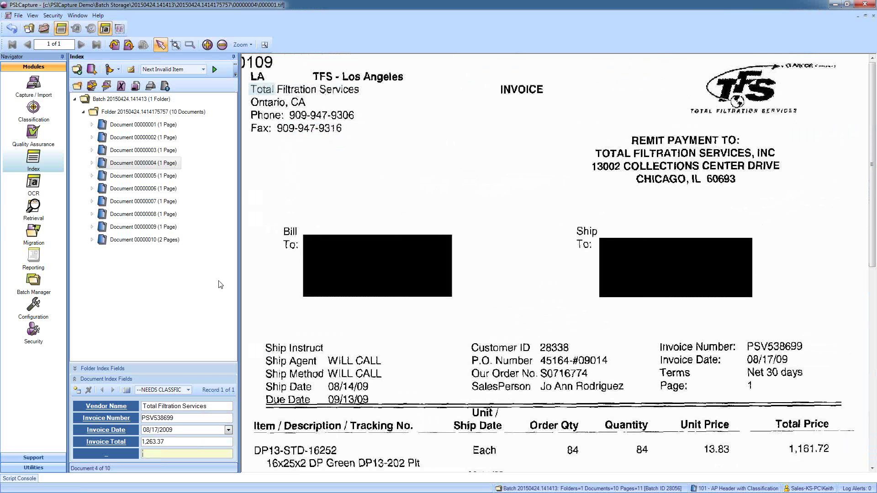
pyautogui.moveTo(361, 91); pyautogui.dragTo(250, 92)
pyautogui.click(44, 29)
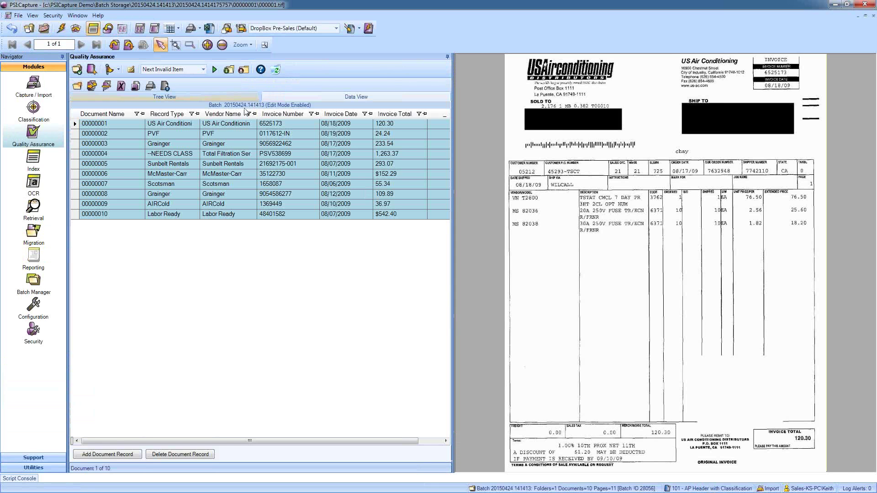
# - Widen the Vendor Name column, then close the reviewed batch out of Quality Assurance
pyautogui.moveTo(256, 117); pyautogui.dragTo(288, 116)
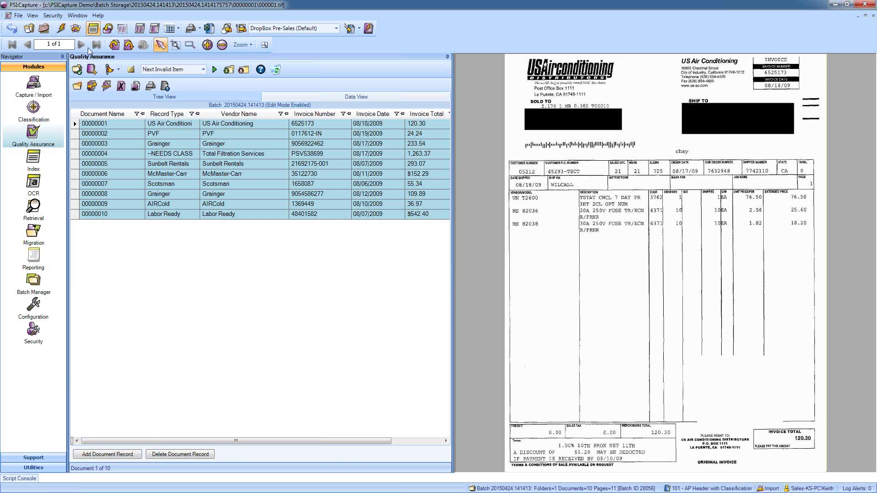
pyautogui.click(44, 29)
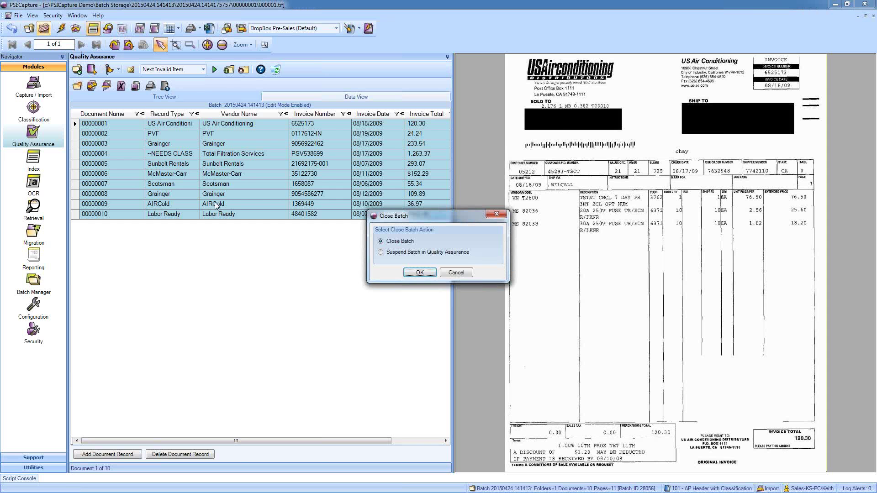
pyautogui.click(417, 273)
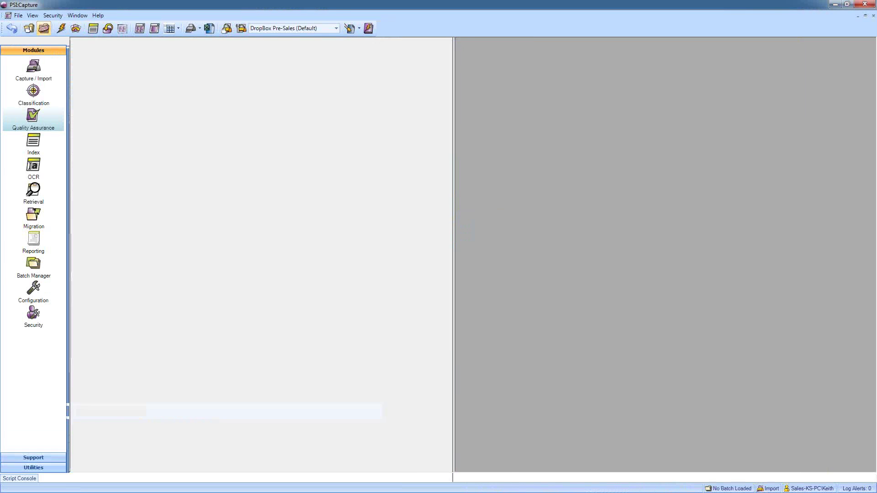
# - Switch to the maximized SharePoint window and open the Accounts Payable library
pyautogui.hotkey('alt', 'Tab')
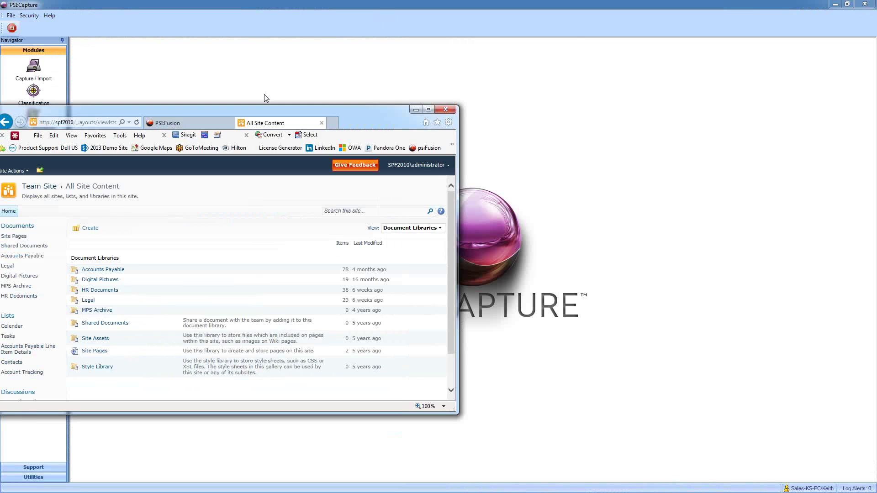
pyautogui.doubleClick(397, 1)
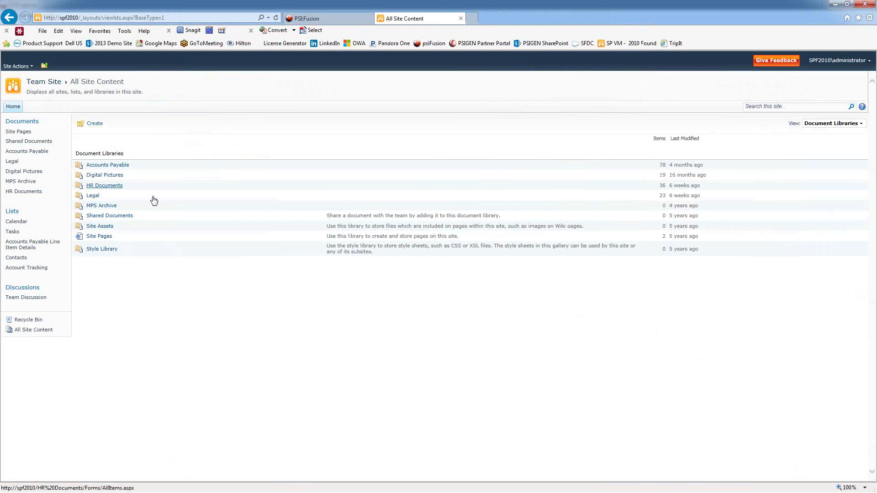
pyautogui.click(103, 169)
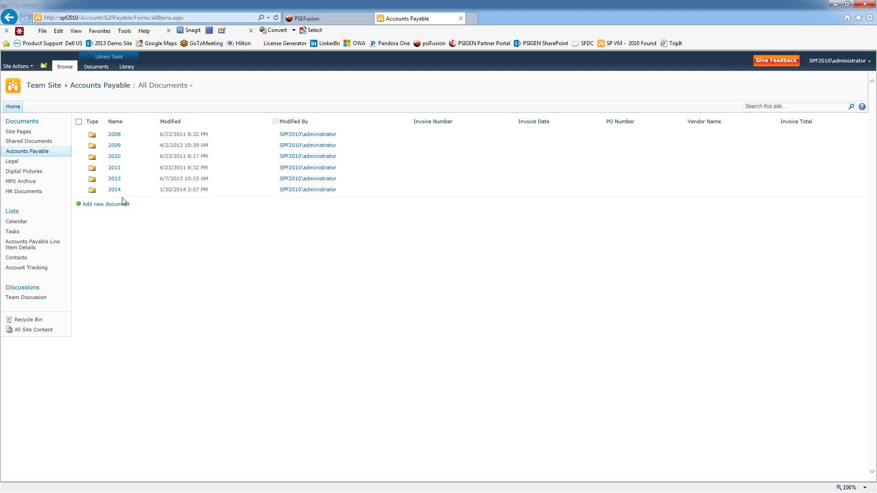
# - Open the 2009 > TFS folder and check, then uncheck, its two PSV538699 invoice documents
pyautogui.click(115, 146)
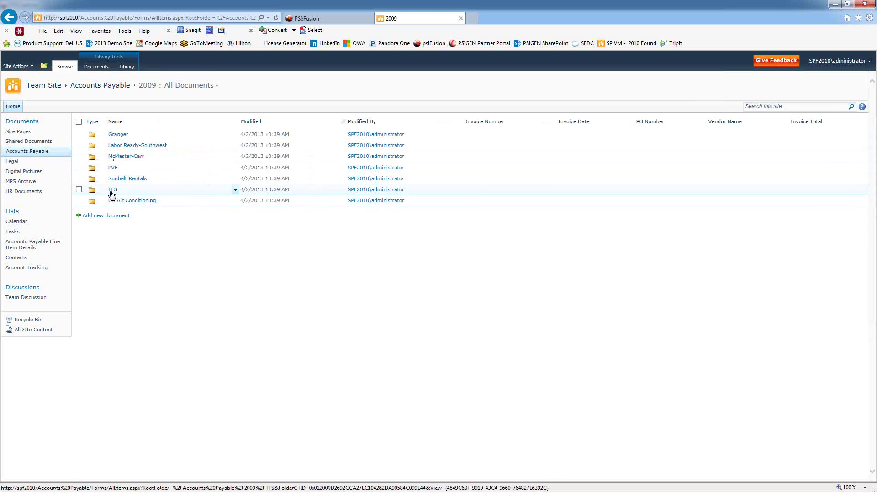
pyautogui.click(112, 192)
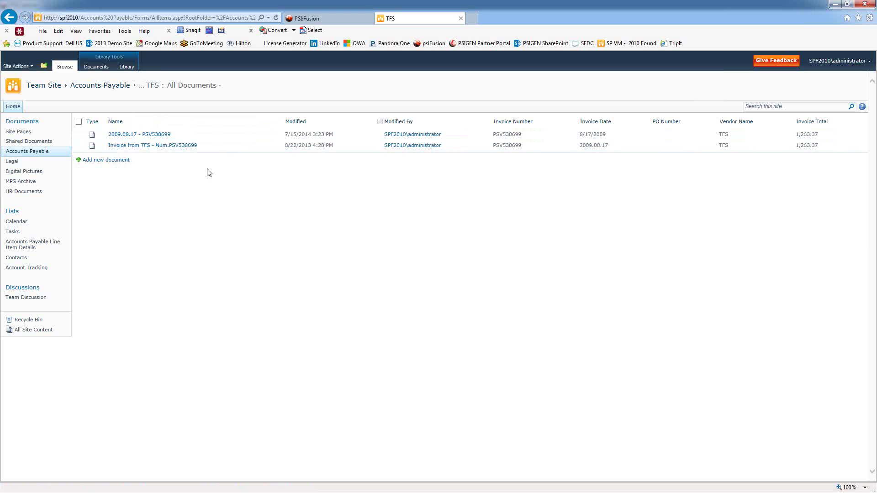
pyautogui.click(79, 134)
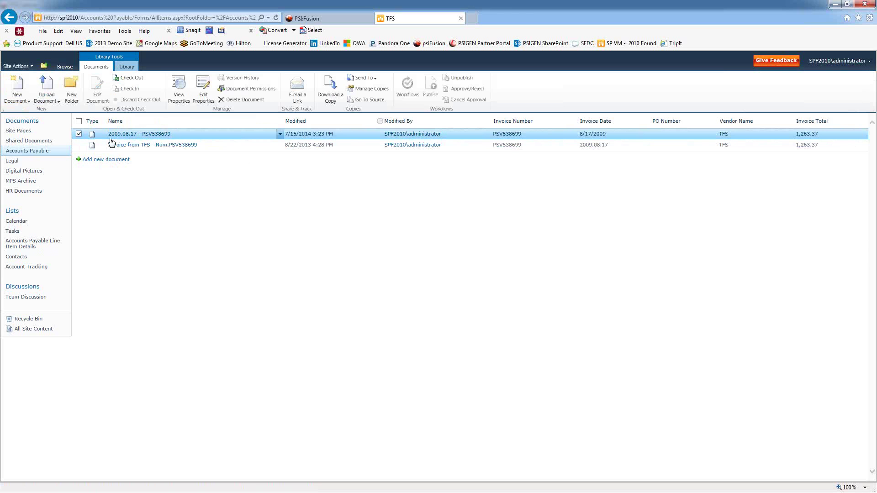
pyautogui.click(79, 145)
pyautogui.click(79, 133)
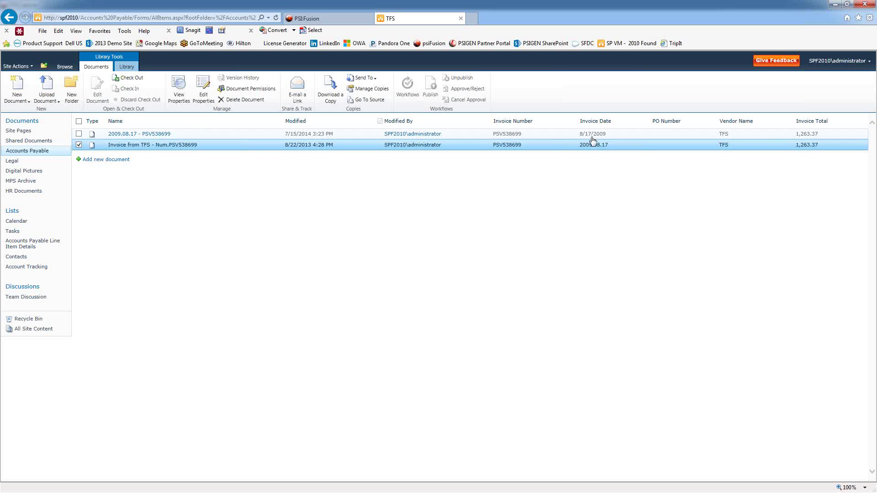
pyautogui.click(79, 146)
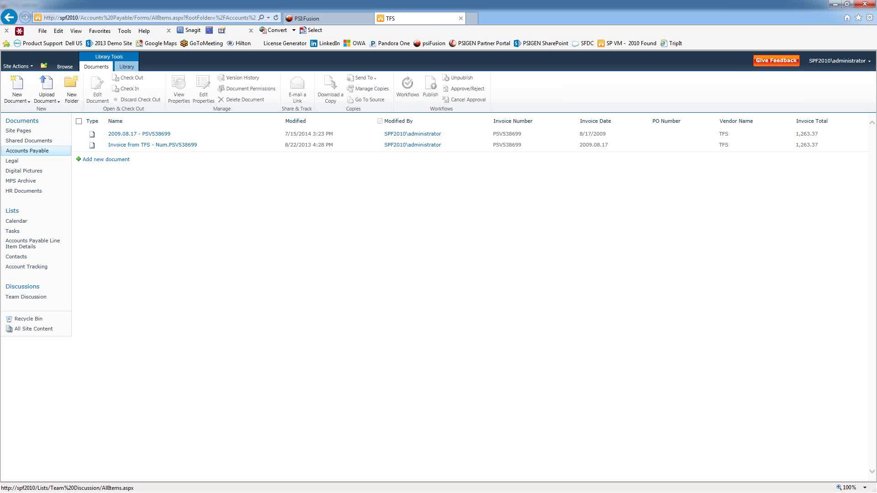
# - Switch to PSI:Fusion's Legal Coding screen and scroll back up through the transmittal sheet
pyautogui.click(340, 21)
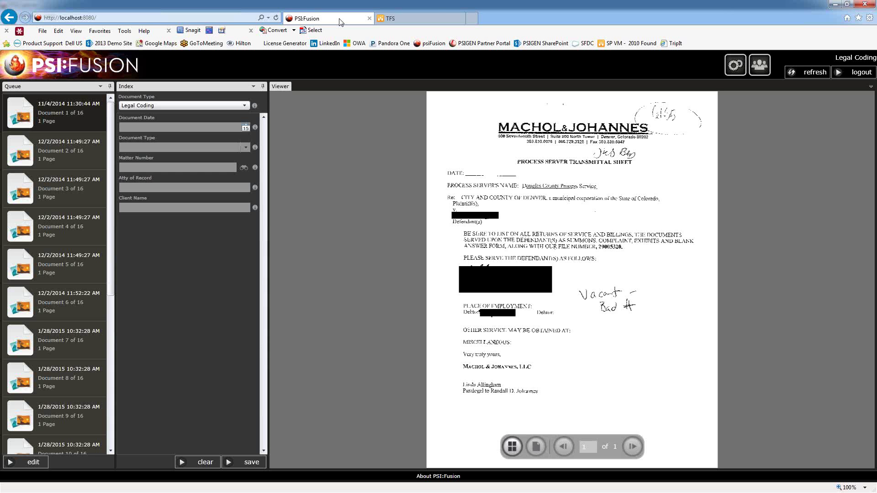
pyautogui.scroll(1, 539, 218)
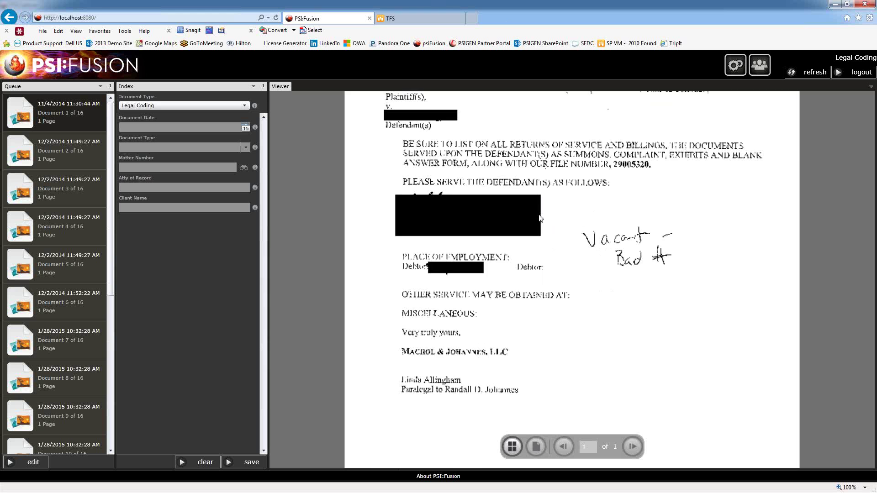
pyautogui.scroll(3, 533, 200)
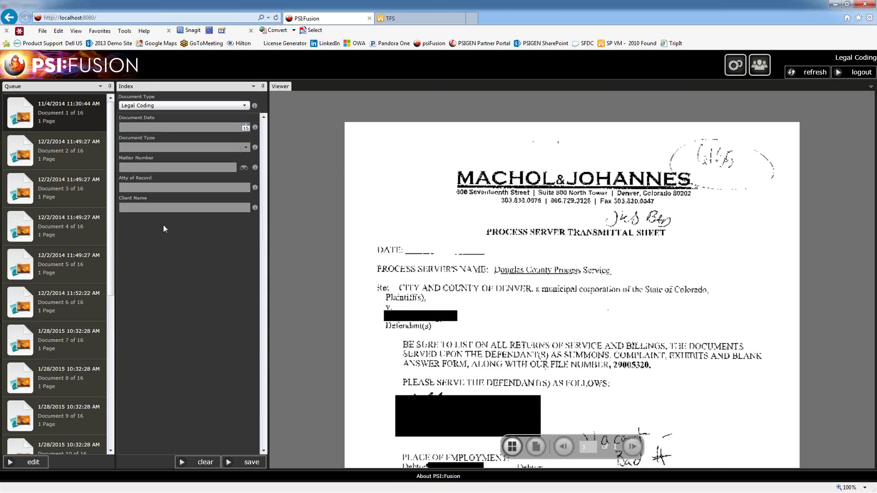
# - Set document date 04/24/2015, document type Process Server, and enter the letter's matter number
pyautogui.click(246, 128)
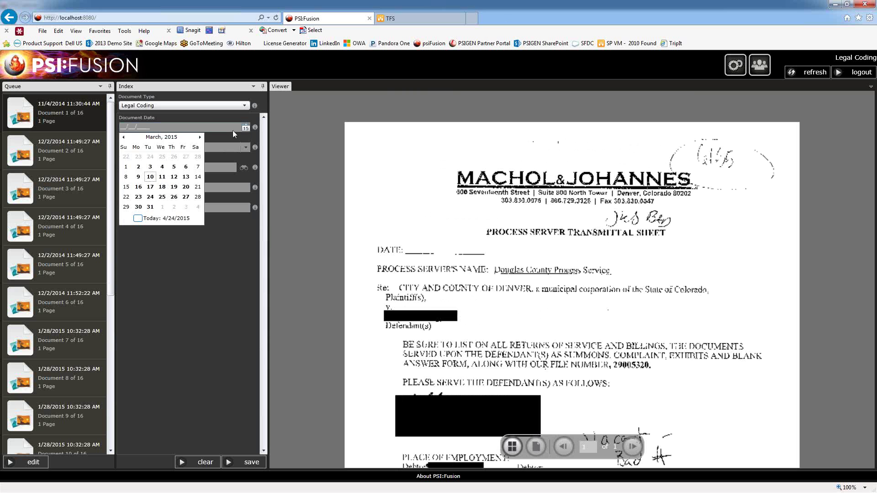
pyautogui.click(199, 137)
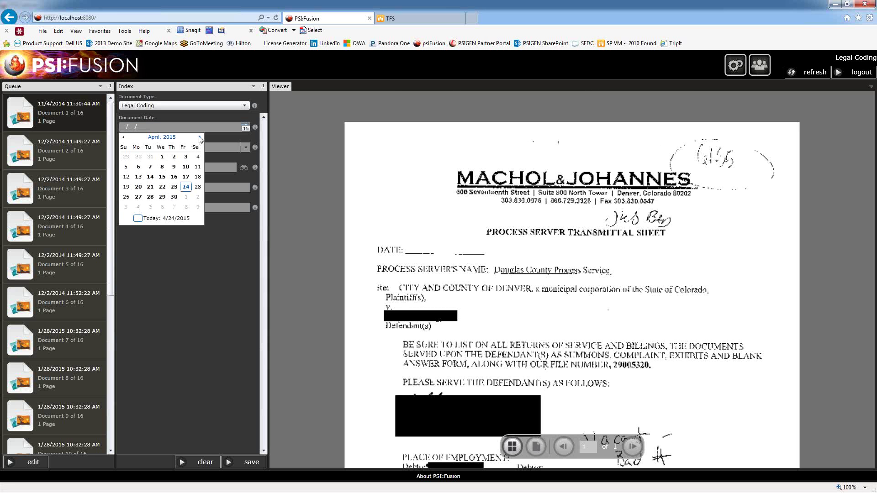
pyautogui.click(185, 186)
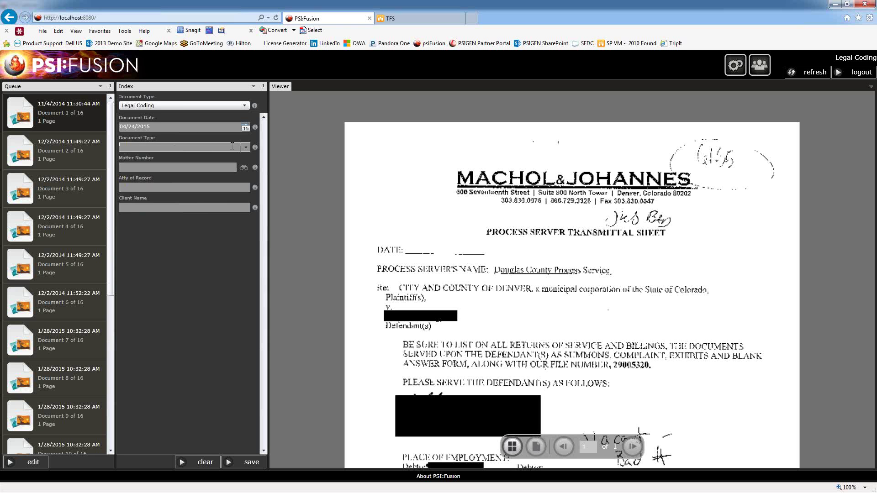
pyautogui.click(245, 149)
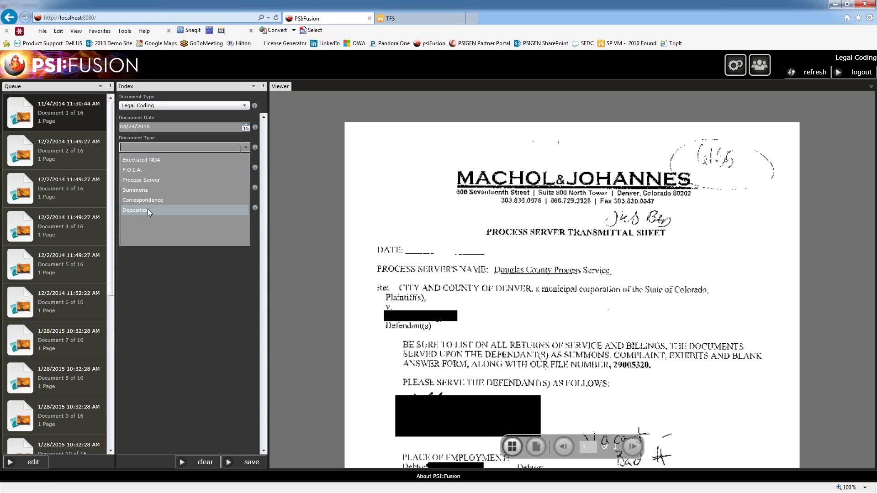
pyautogui.click(138, 180)
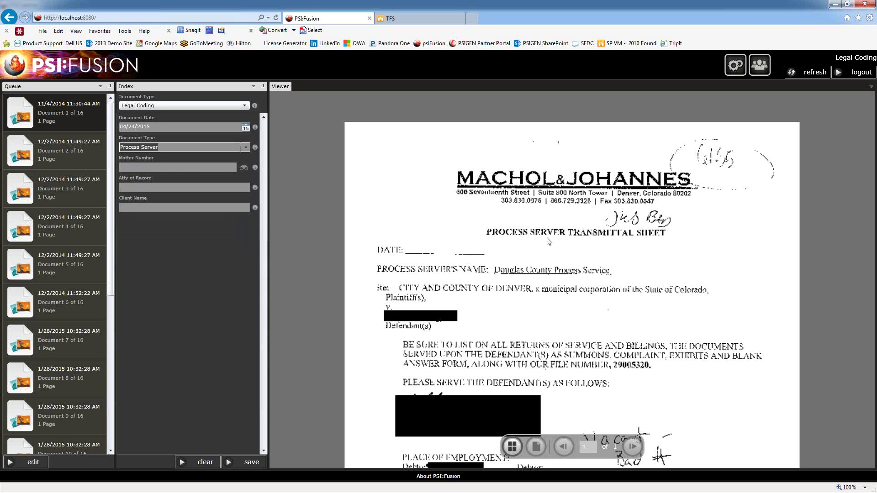
pyautogui.click(190, 168)
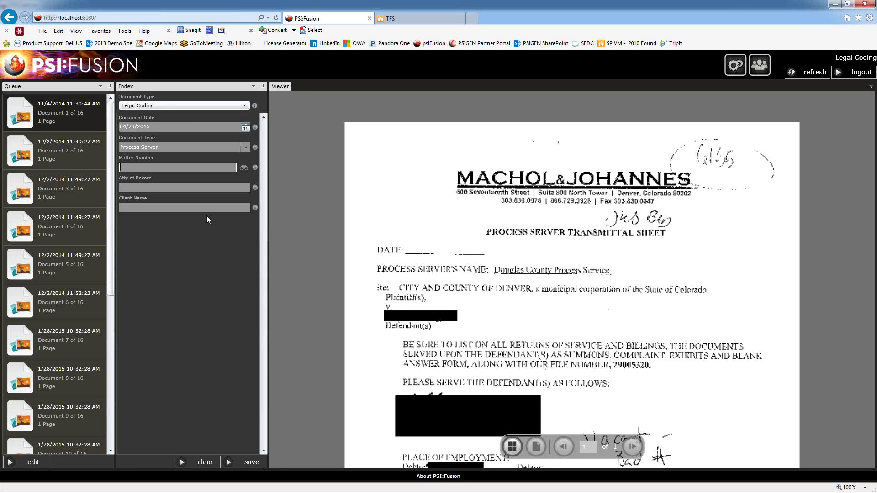
# - Run the matter lookup, dismiss its error, keep PSI:Fusion open, and return to the TFS folder
pyautogui.press('Return')
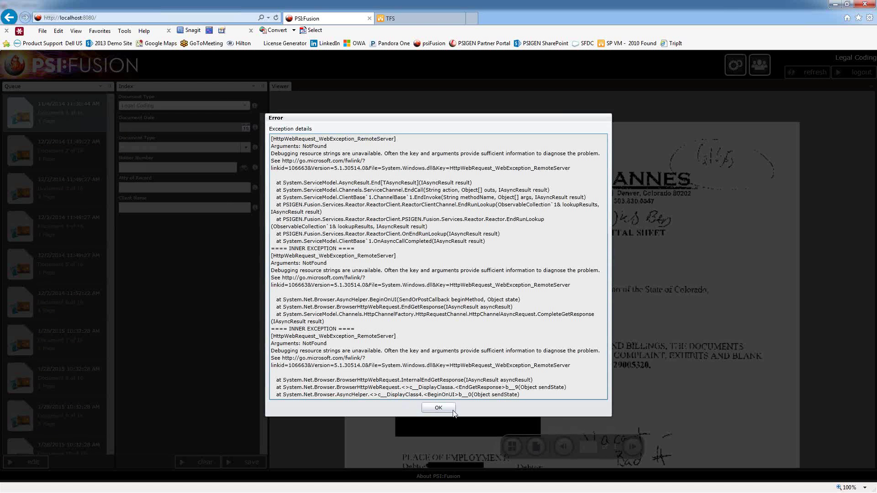
pyautogui.click(453, 411)
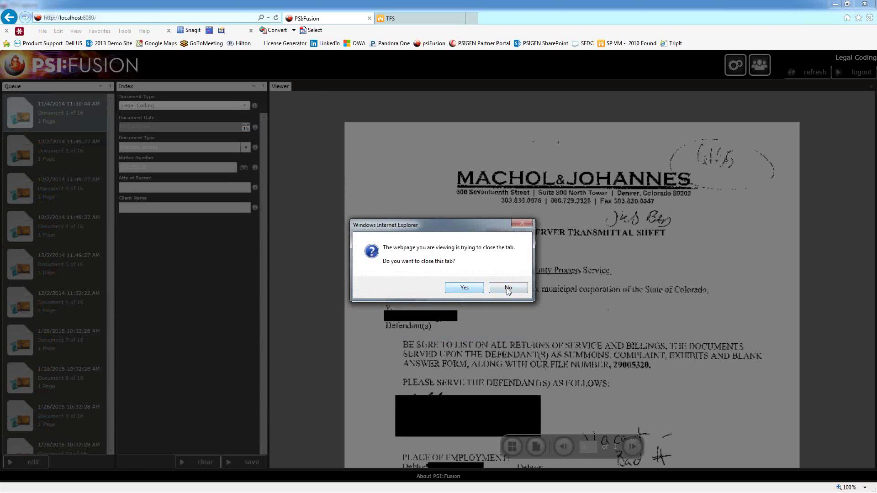
pyautogui.click(507, 289)
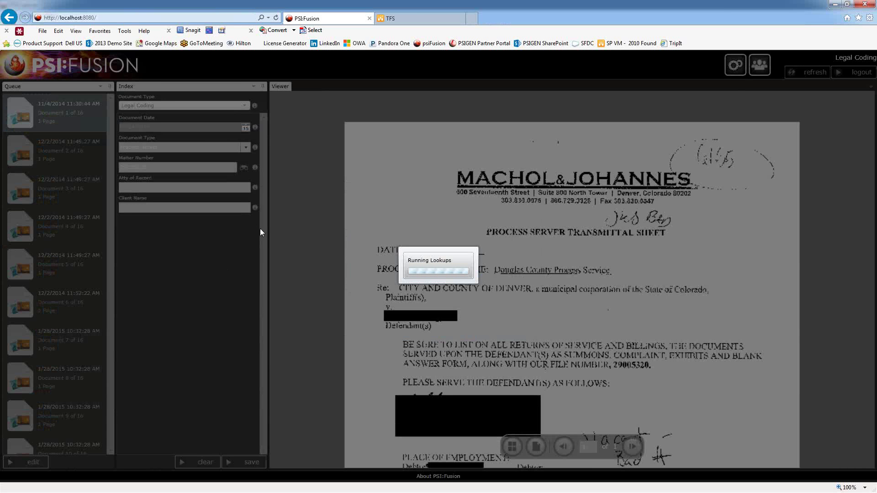
pyautogui.click(417, 19)
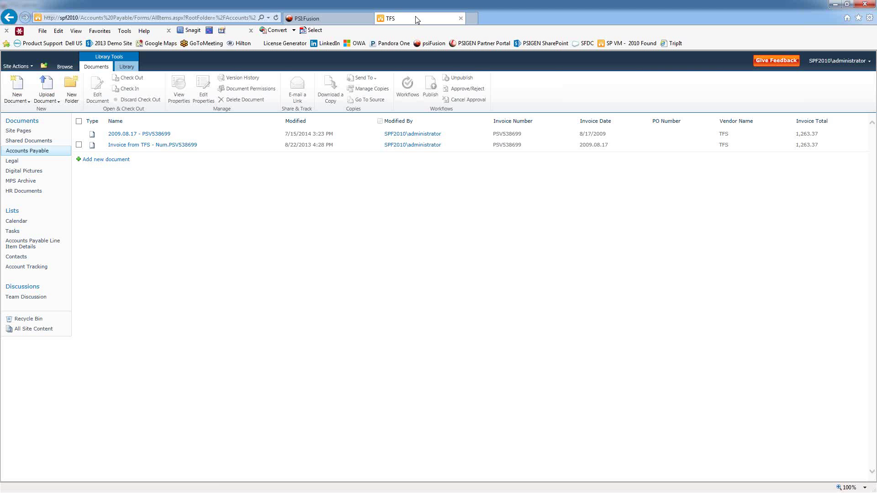
pyautogui.click(338, 19)
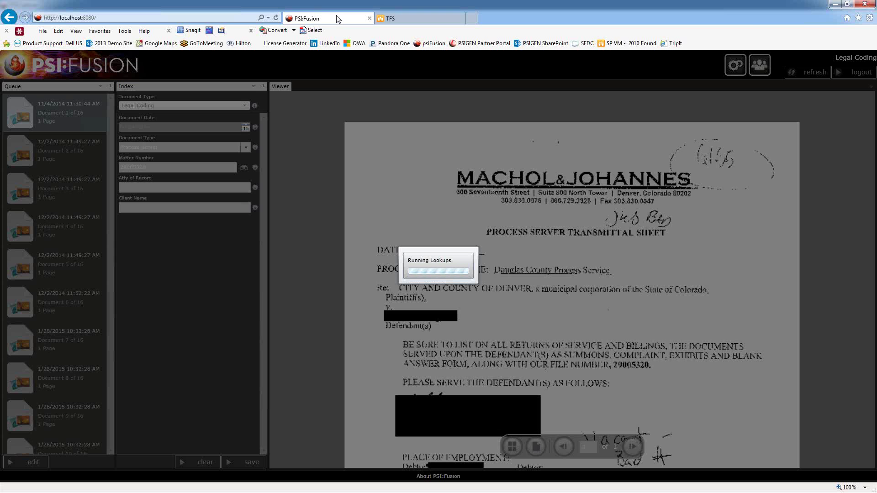
pyautogui.click(402, 20)
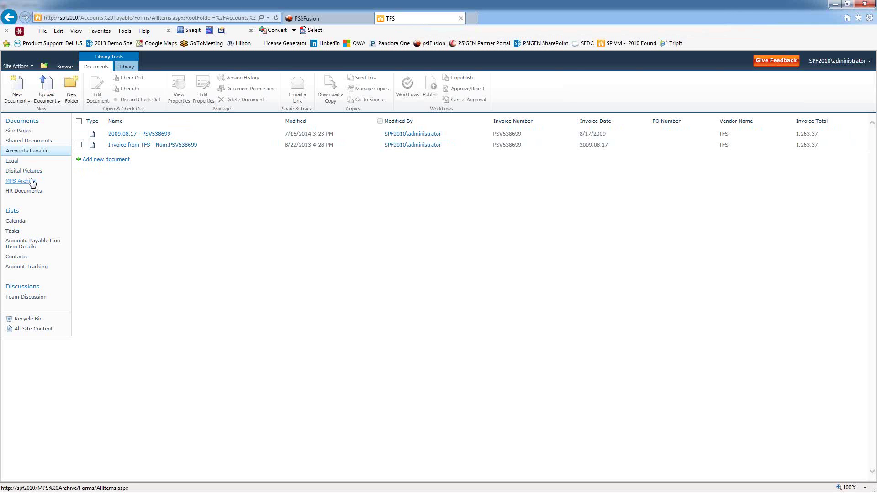
# - Go to the Legal library's Process Server > 2010 folder in SharePoint
pyautogui.click(12, 163)
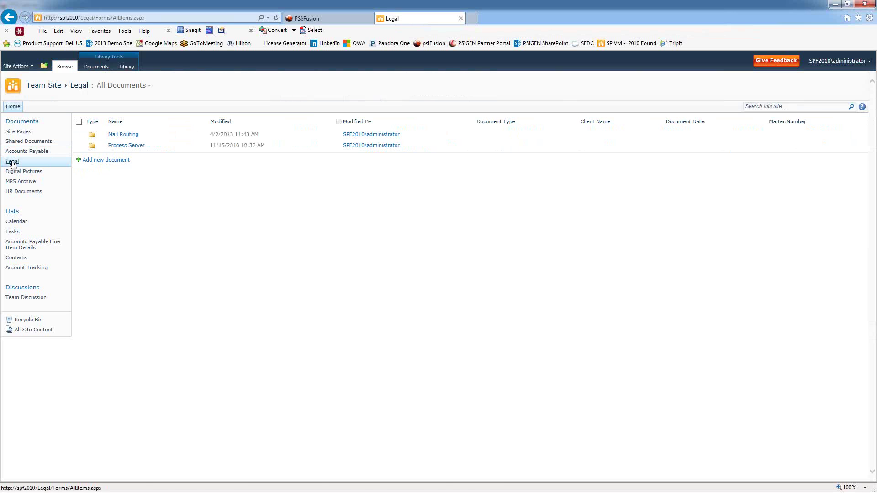
pyautogui.click(126, 146)
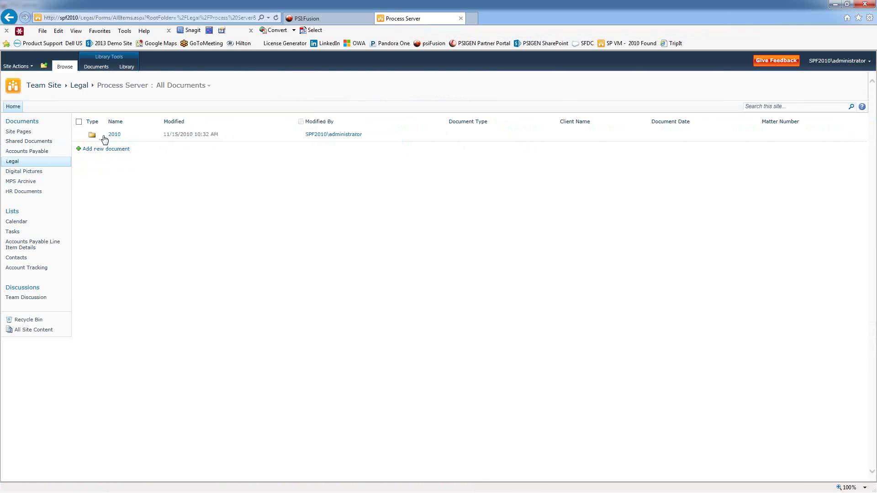
pyautogui.click(113, 135)
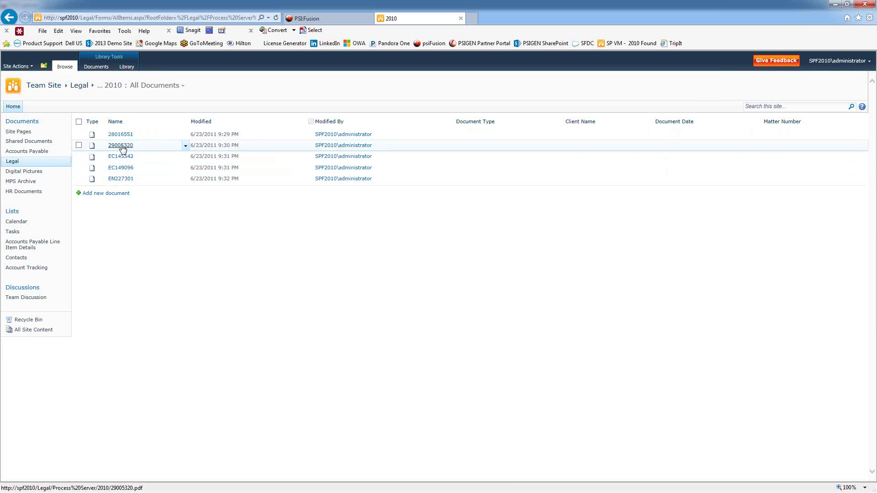
# - Look through the 29005320 transmittal PDF, then return to the 2010 folder list
pyautogui.click(122, 145)
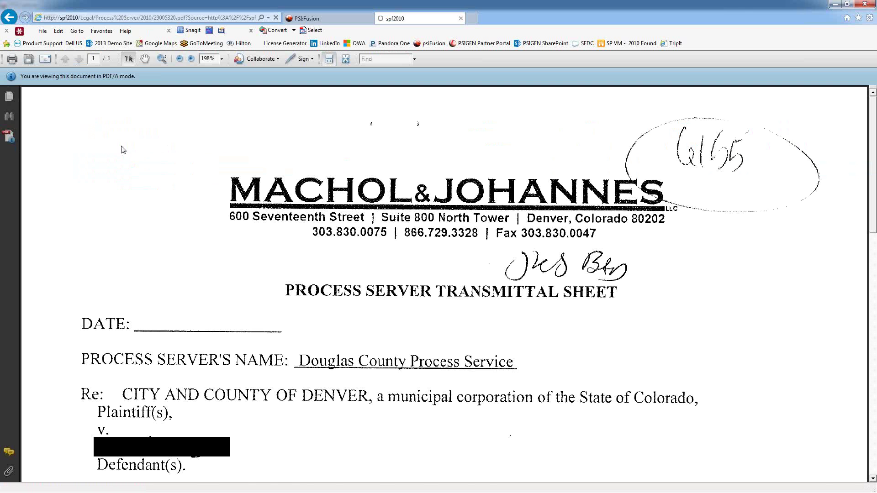
pyautogui.scroll(-2, 231, 352)
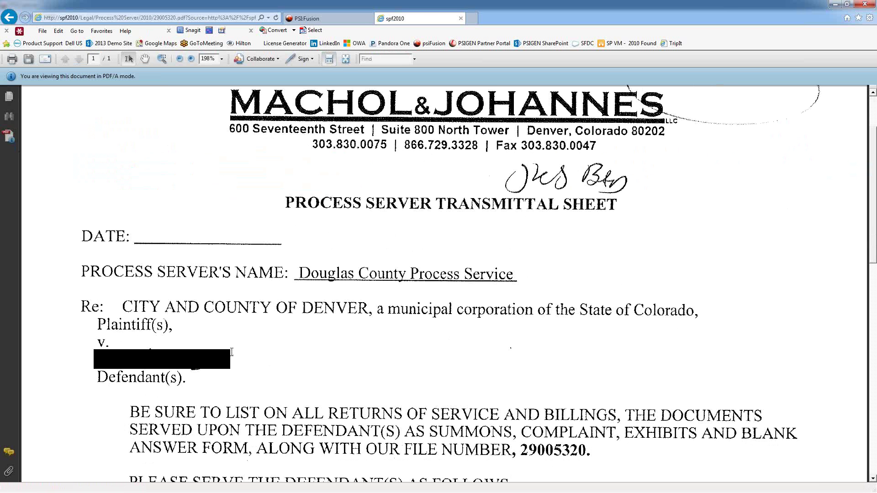
pyautogui.scroll(-4, 232, 353)
pyautogui.scroll(3, 233, 351)
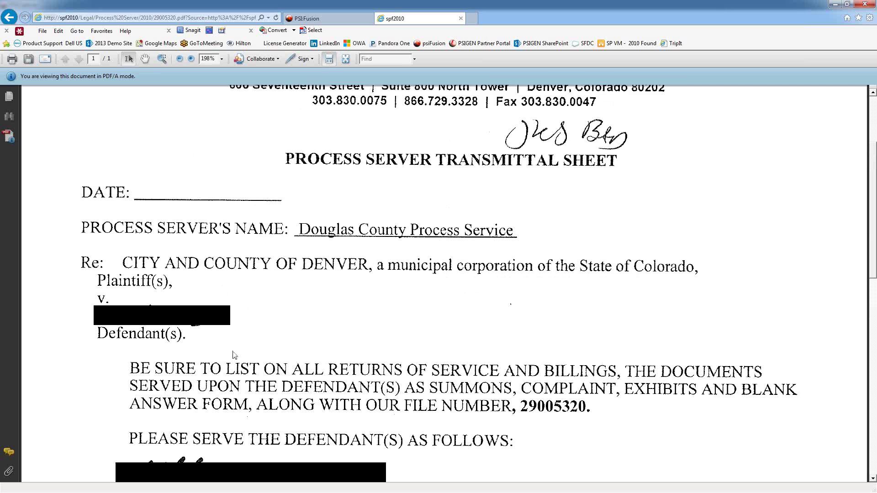
pyautogui.scroll(3, 233, 353)
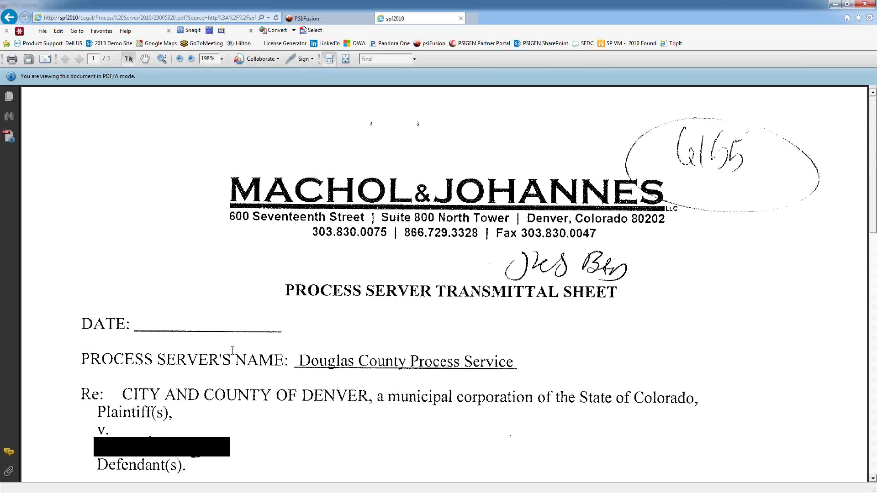
pyautogui.click(7, 19)
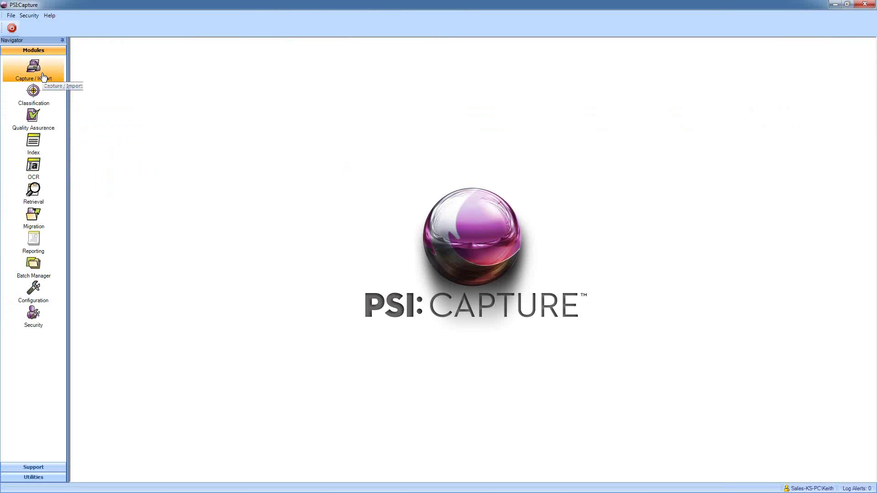
# - Start Capture / Import with the 220 - Legal Classification document type from the Demo group
pyautogui.click(43, 77)
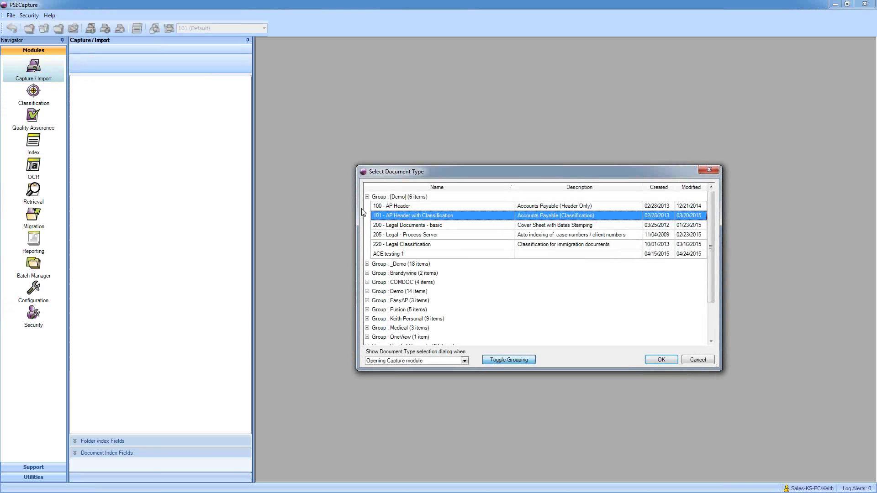
pyautogui.click(368, 197)
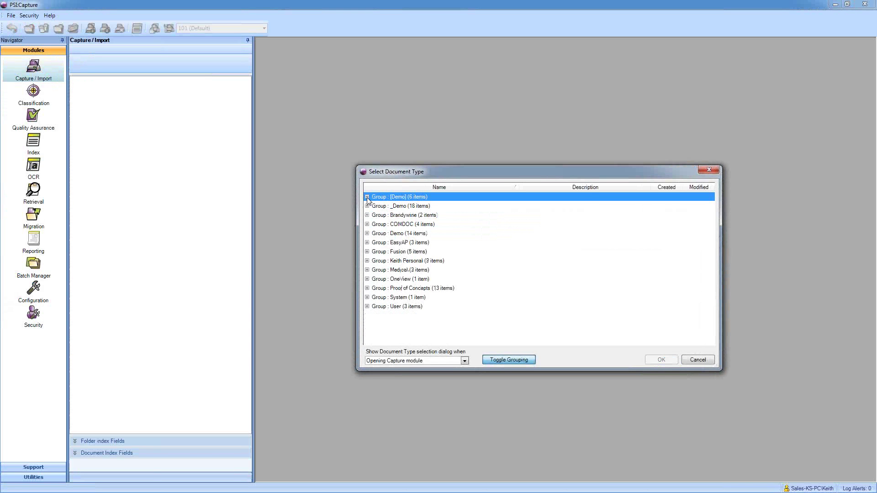
pyautogui.click(367, 198)
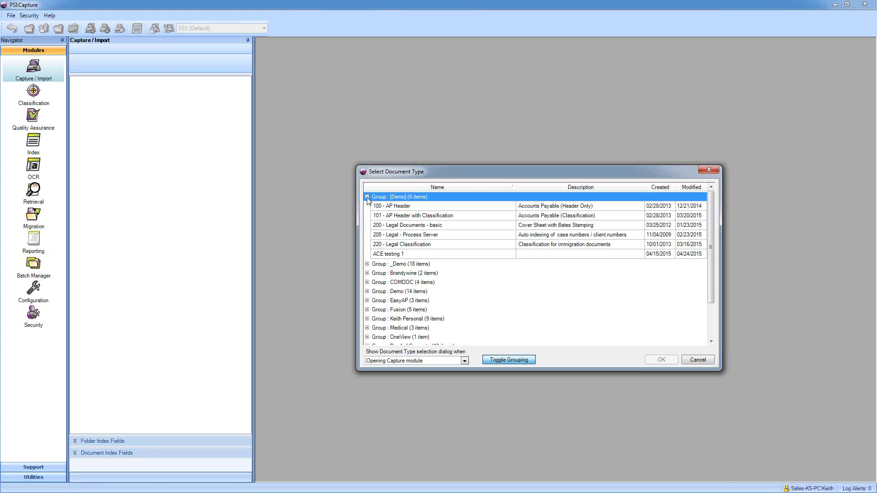
pyautogui.click(388, 247)
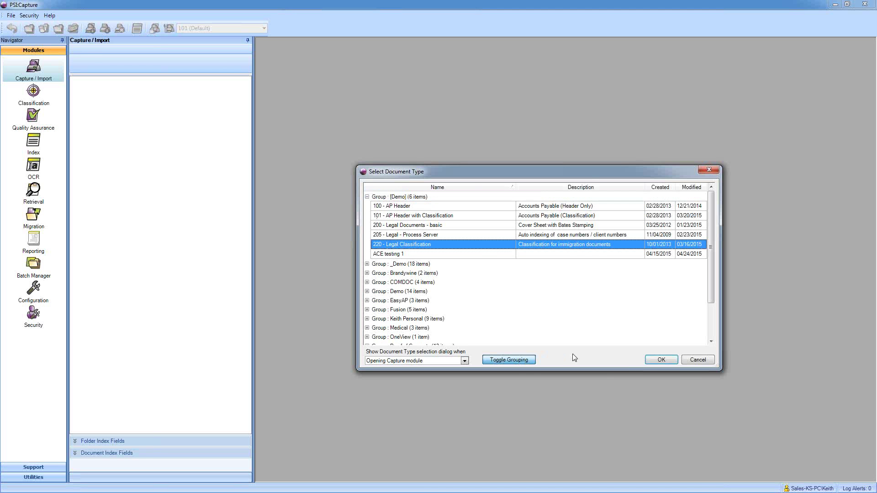
pyautogui.click(660, 360)
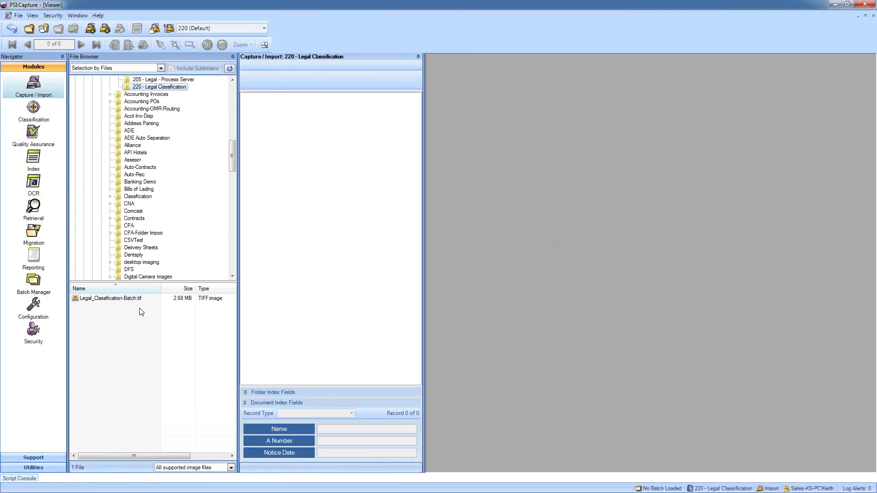
# - Import Legal_Classification-Batch.tif and confirm creating the new batch
pyautogui.click(138, 300)
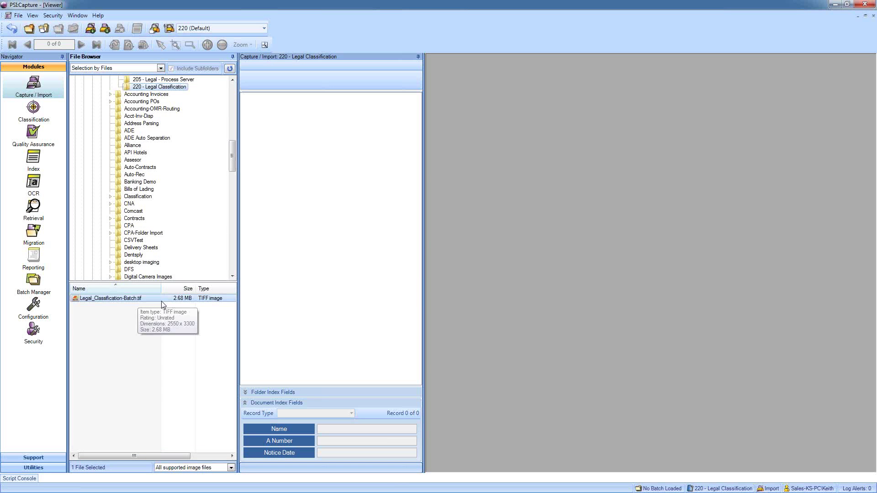
pyautogui.click(90, 29)
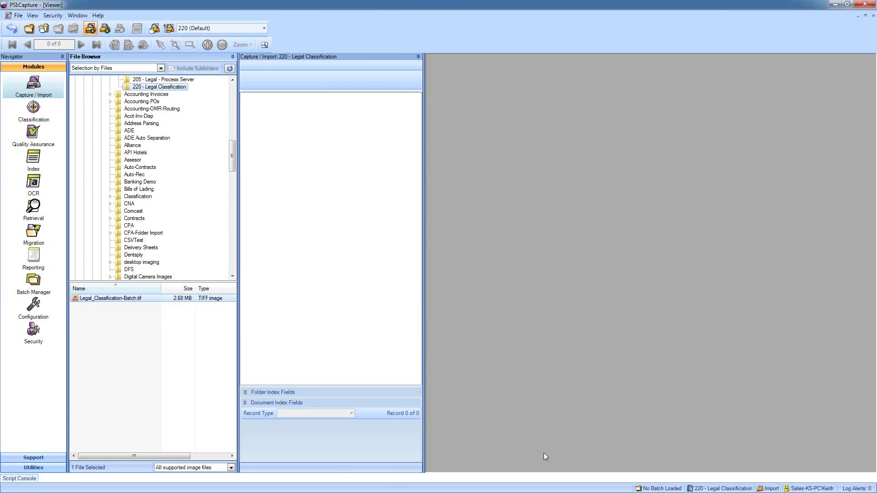
pyautogui.click(529, 352)
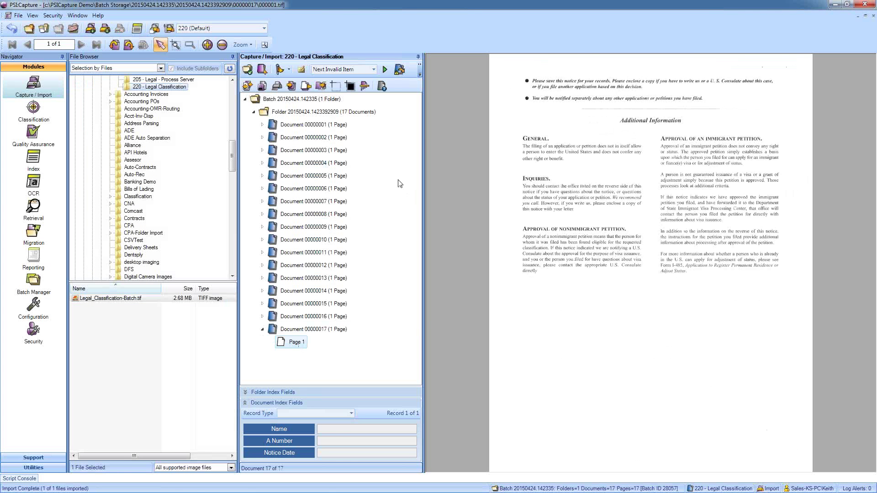
# - Close the batch and continue it to the next workflow step for classification
pyautogui.click(73, 29)
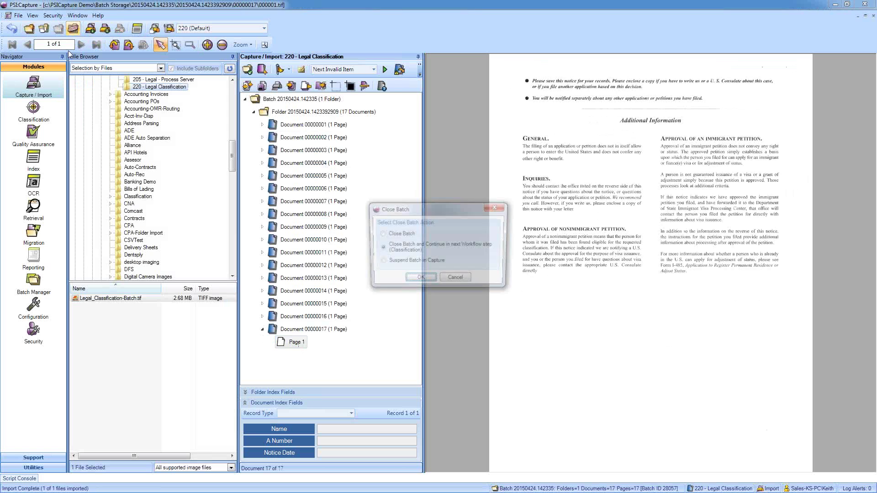
pyautogui.click(426, 283)
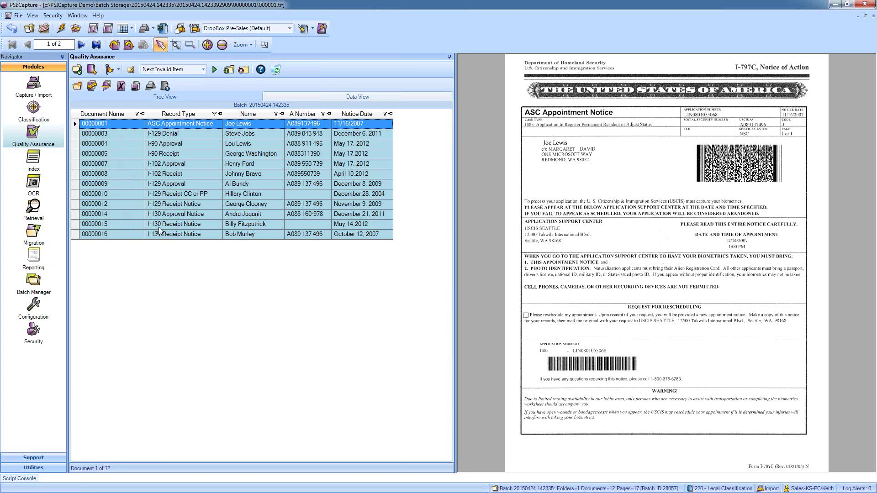
# - Show document 00000003, the I-129 Denial notice dated December 6, 2011
pyautogui.click(107, 136)
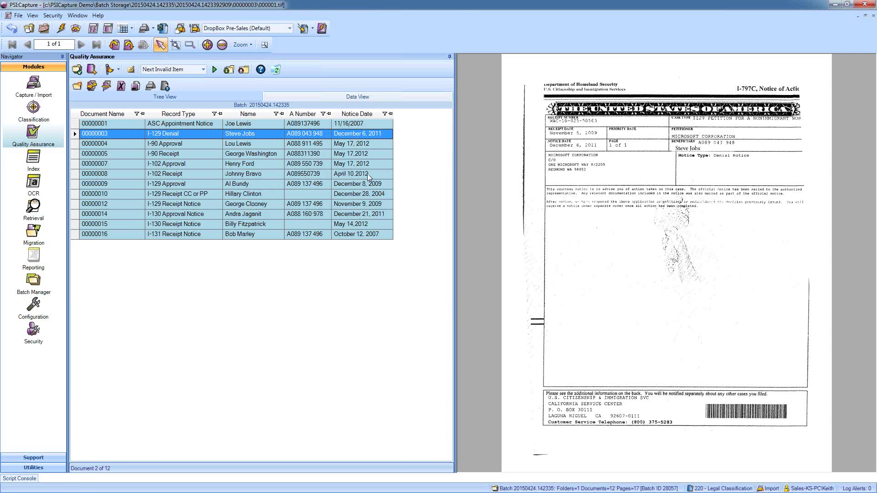
# - Zoom the I-129 Denial page to Fit Width, then show document 00000010, the I-129 Receipt notice
pyautogui.click(241, 45)
pyautogui.click(252, 100)
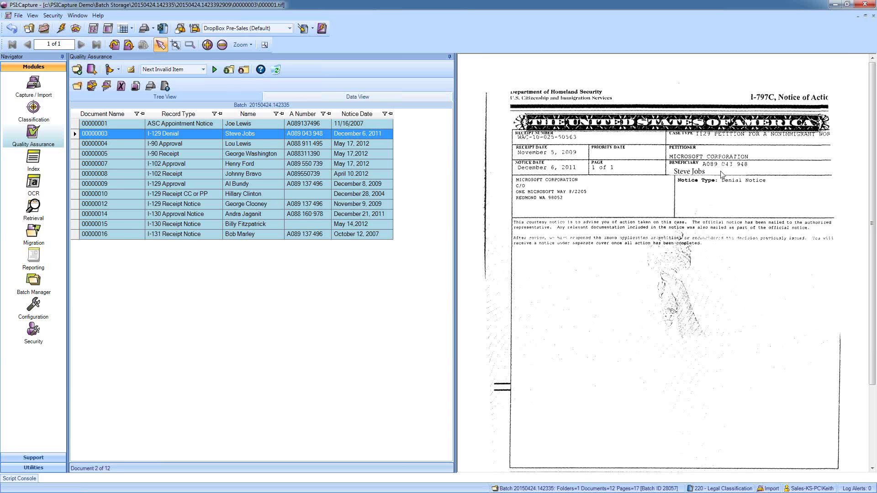
pyautogui.click(289, 194)
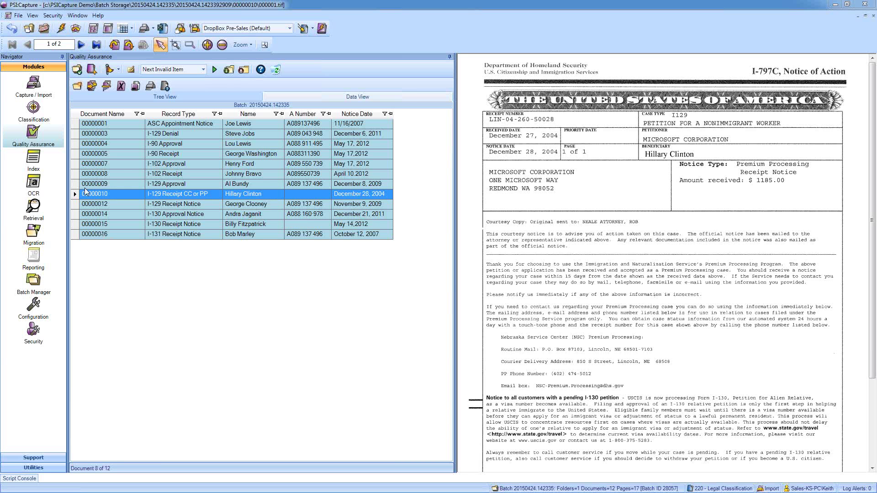
# - Close the reviewed legal batch out of Quality Assurance
pyautogui.click(43, 28)
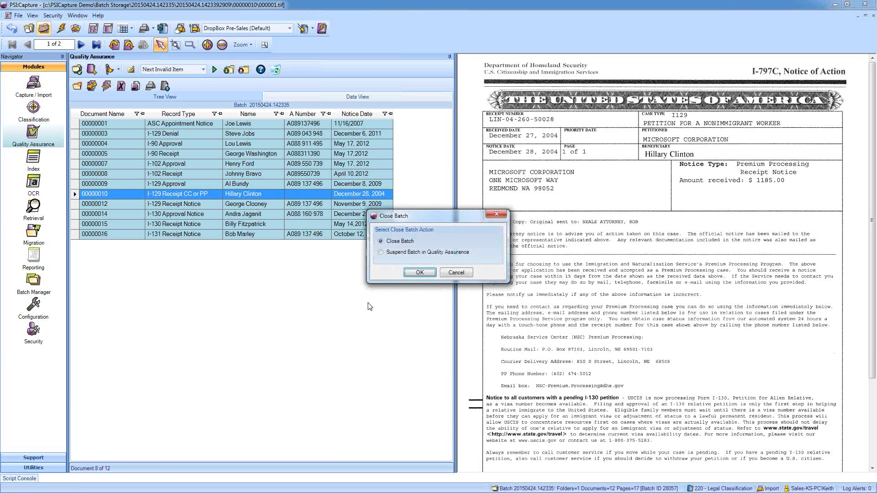
pyautogui.click(420, 276)
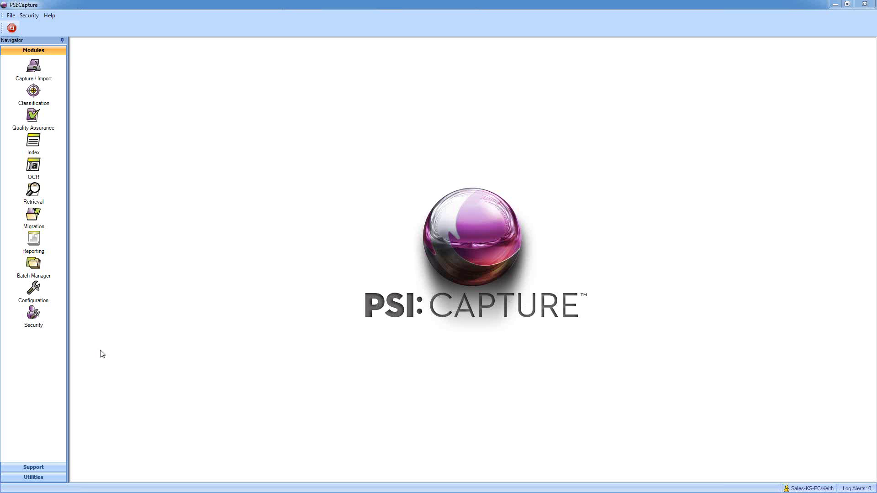
# - In Configuration > Document Types, select '101 - AP Header with Classification' and begin editing it
pyautogui.click(45, 297)
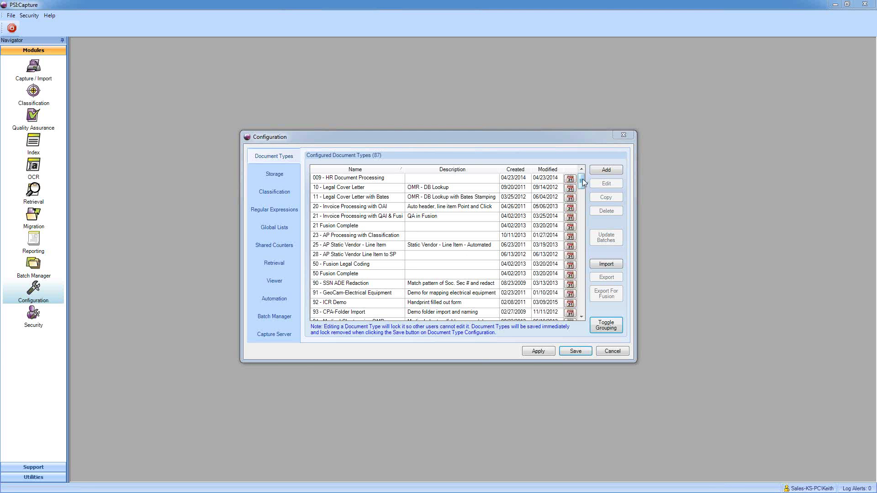
pyautogui.moveTo(582, 179); pyautogui.dragTo(580, 199)
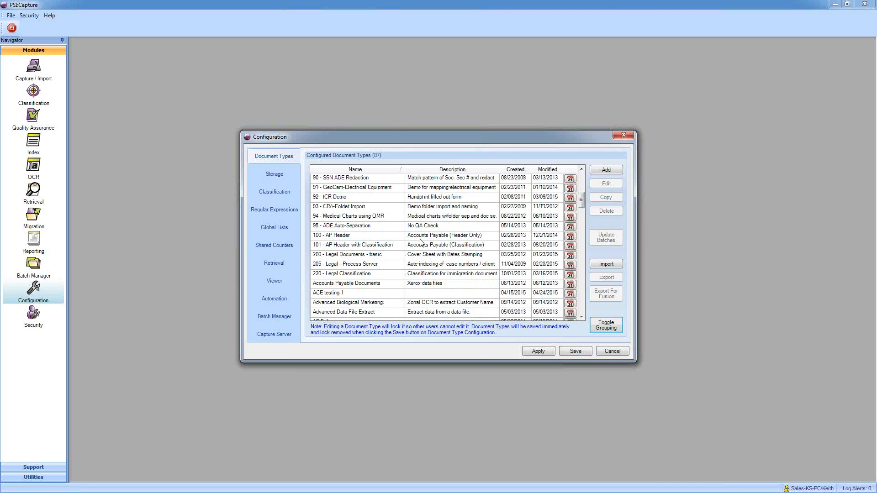
pyautogui.click(343, 245)
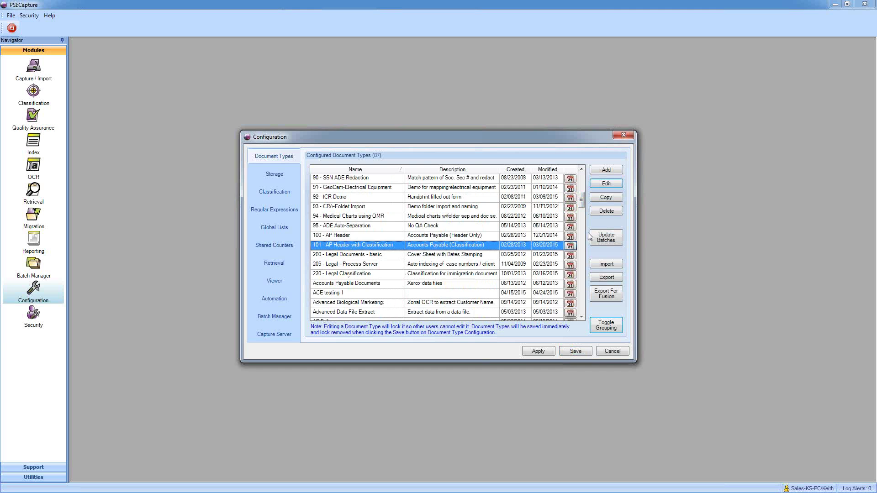
pyautogui.click(616, 184)
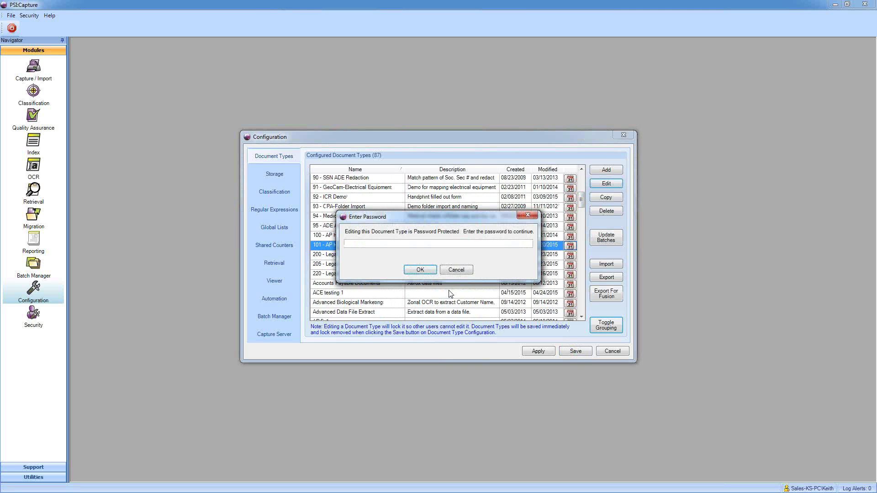
# - Enter the document type password, skip to the Summary, then back to Workflow and select Classification
pyautogui.write('***********')
pyautogui.press('Return')
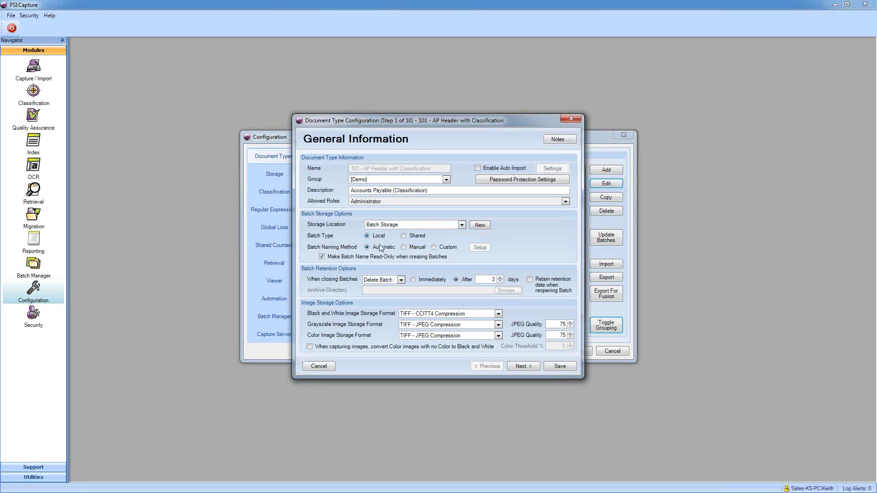
pyautogui.click(523, 367)
pyautogui.click(523, 367)
pyautogui.click(523, 367)
pyautogui.click(523, 366)
pyautogui.click(524, 367)
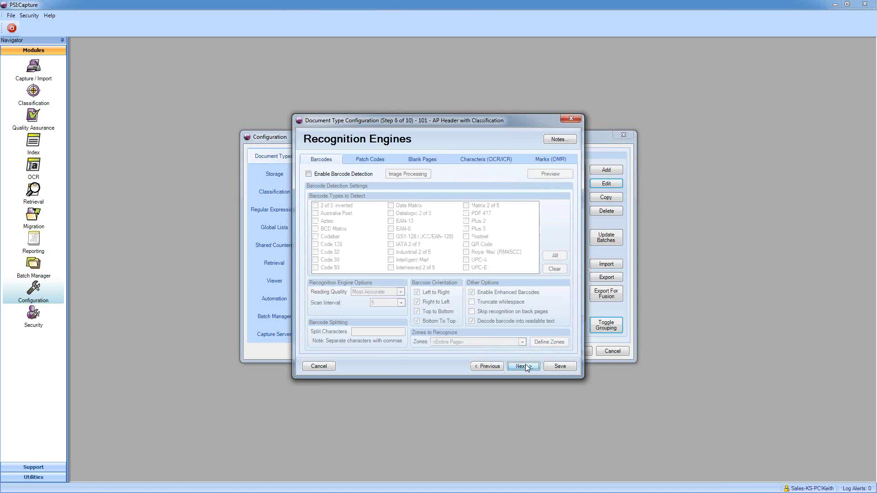
pyautogui.click(523, 366)
pyautogui.click(523, 366)
pyautogui.click(523, 367)
pyautogui.click(523, 366)
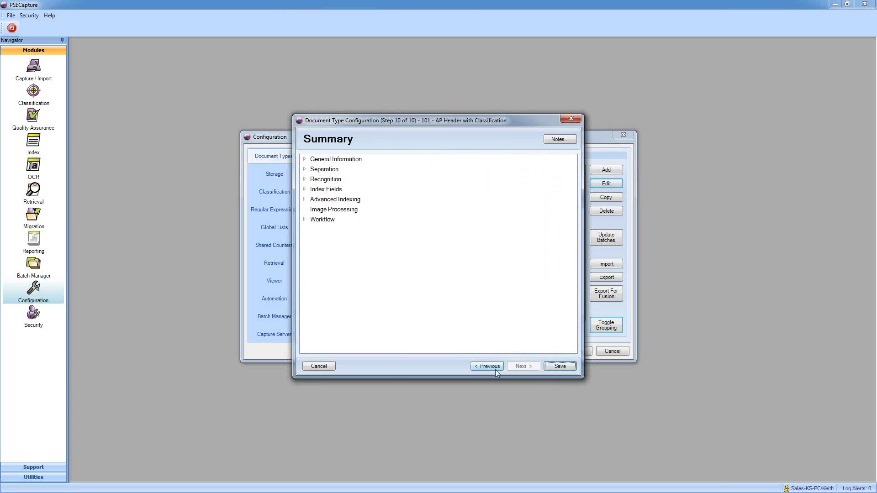
pyautogui.click(496, 369)
pyautogui.click(472, 175)
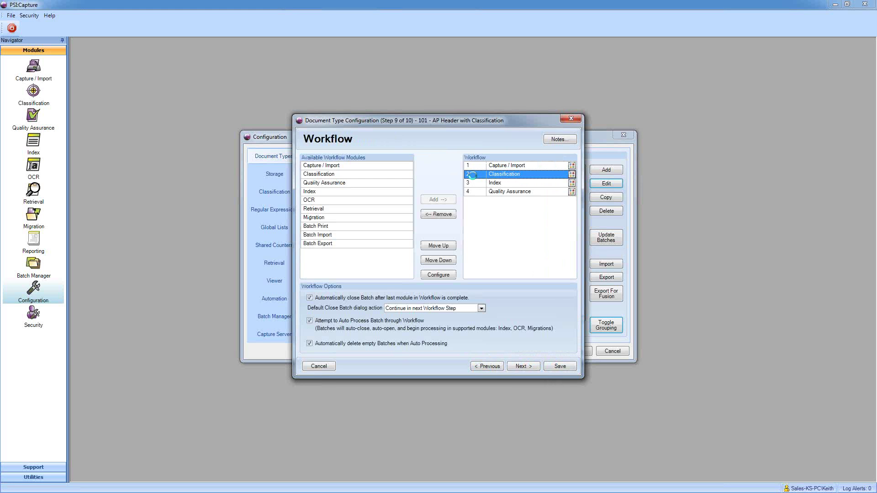
# - Add a classification form definition and load sample invoice 000001.tif from the Desktop as its image
pyautogui.doubleClick(472, 175)
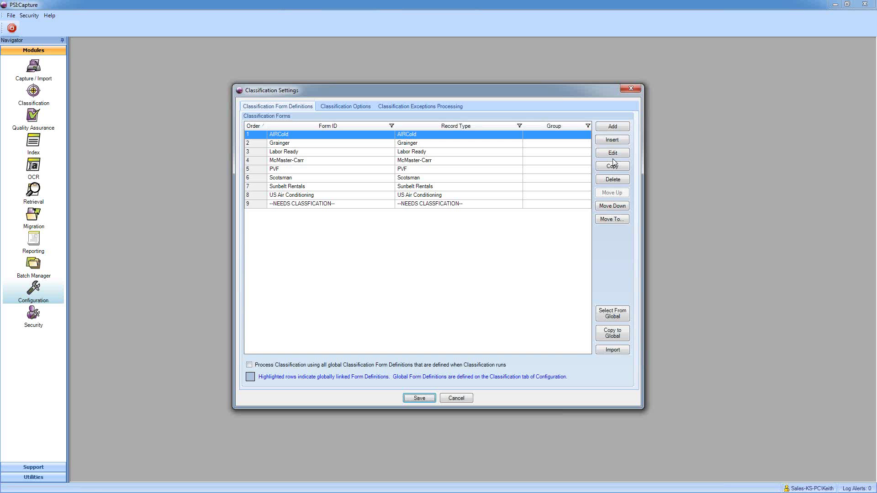
pyautogui.click(612, 128)
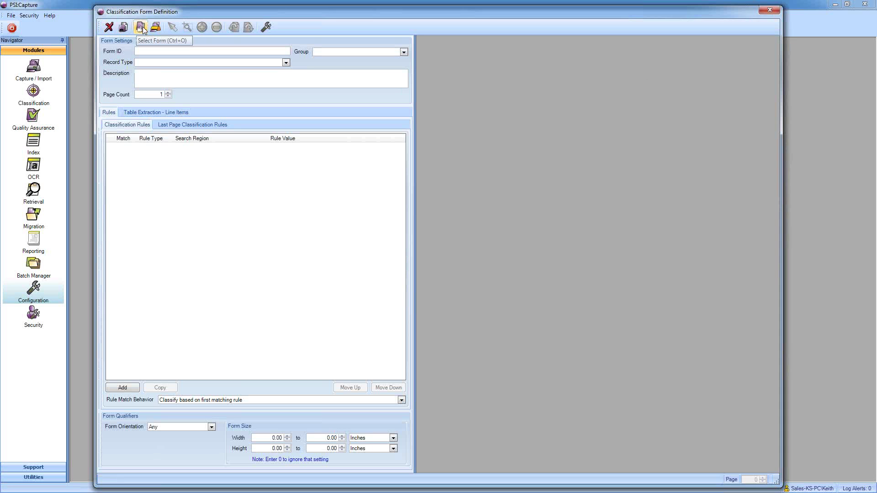
pyautogui.click(141, 27)
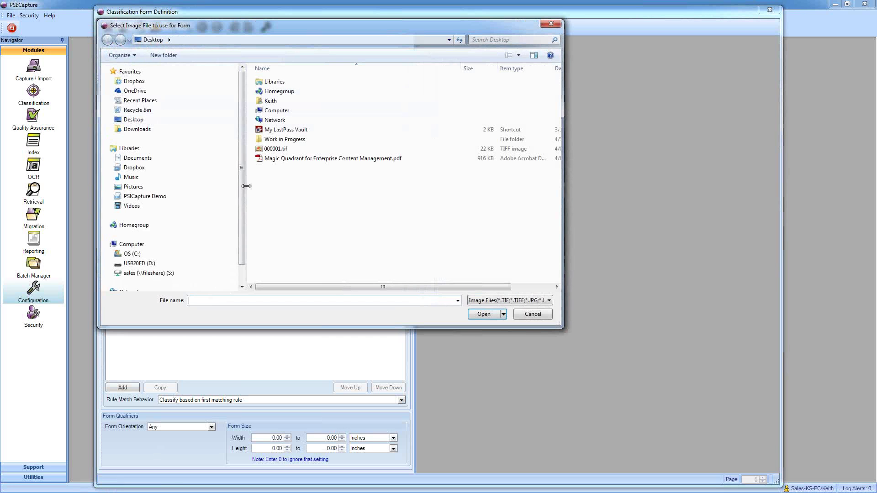
pyautogui.click(268, 150)
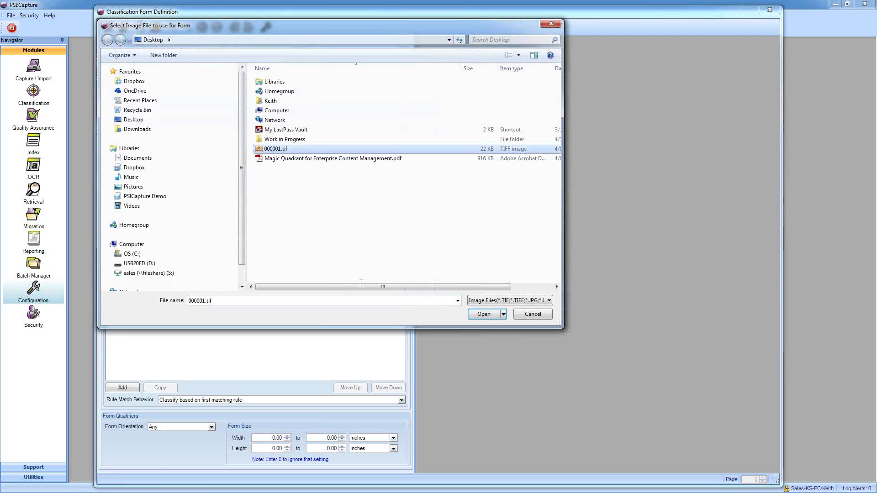
pyautogui.click(485, 315)
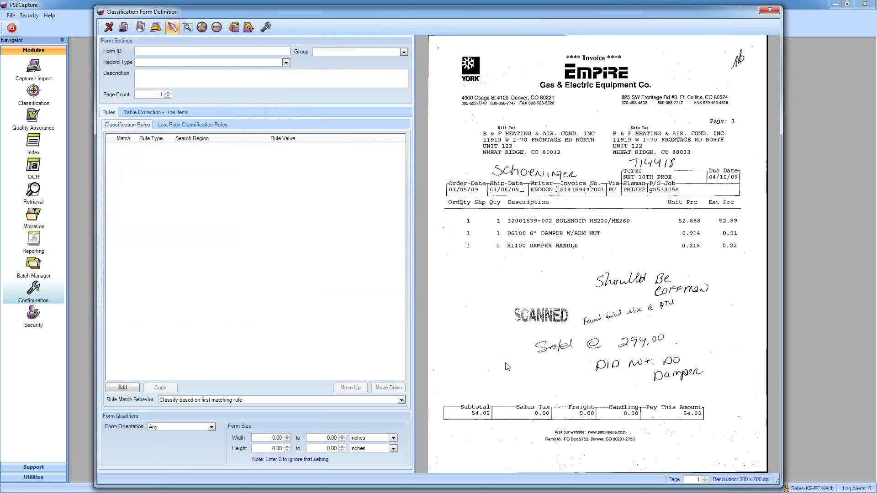
# - Add an OCR Text rule with a zone over the invoice header's fax number, then go to Last Page rules
pyautogui.click(124, 389)
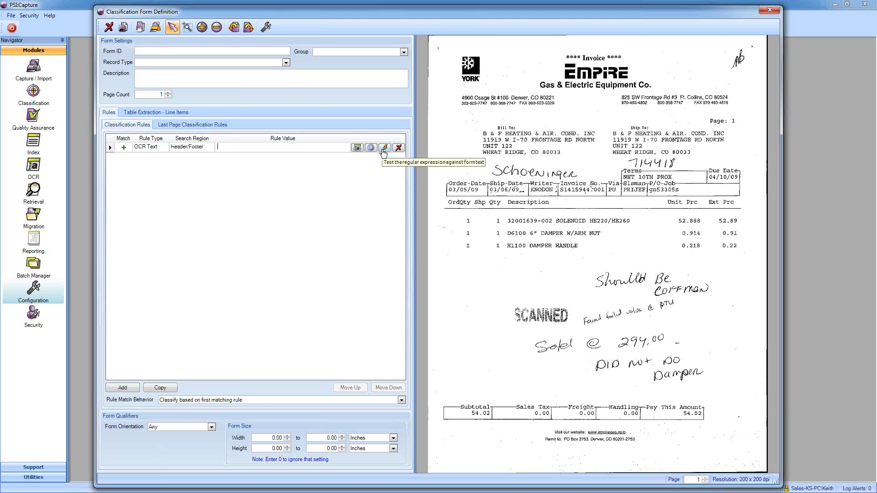
pyautogui.click(357, 147)
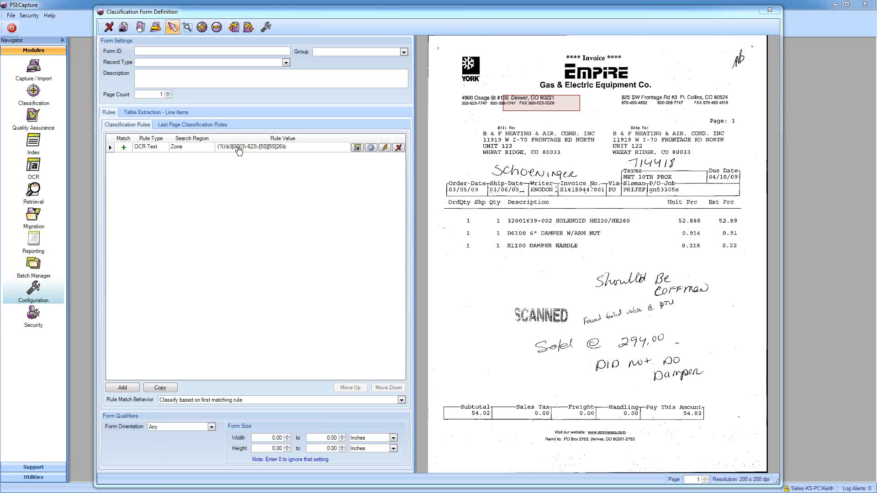
pyautogui.click(184, 127)
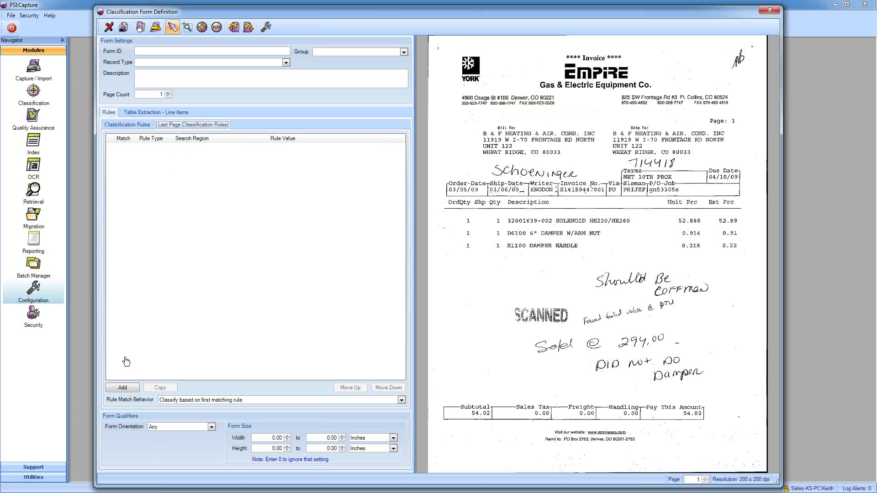
# - Add a last-page OCR Text rule with its search zone drawn around the invoice's 'Subtotal' label
pyautogui.click(127, 389)
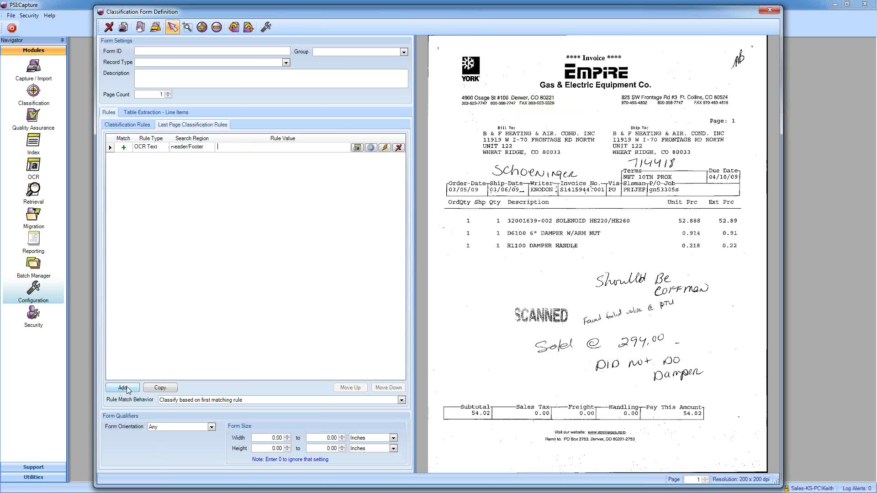
pyautogui.click(357, 147)
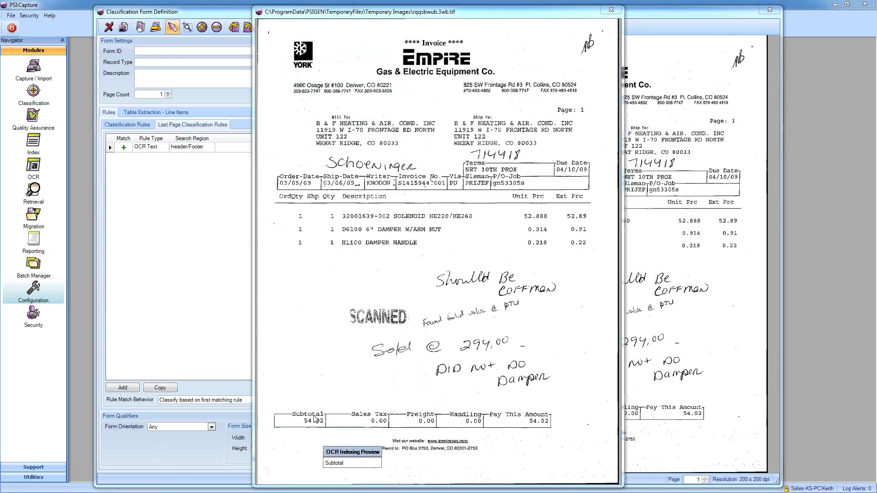
pyautogui.moveTo(292, 412); pyautogui.dragTo(314, 418)
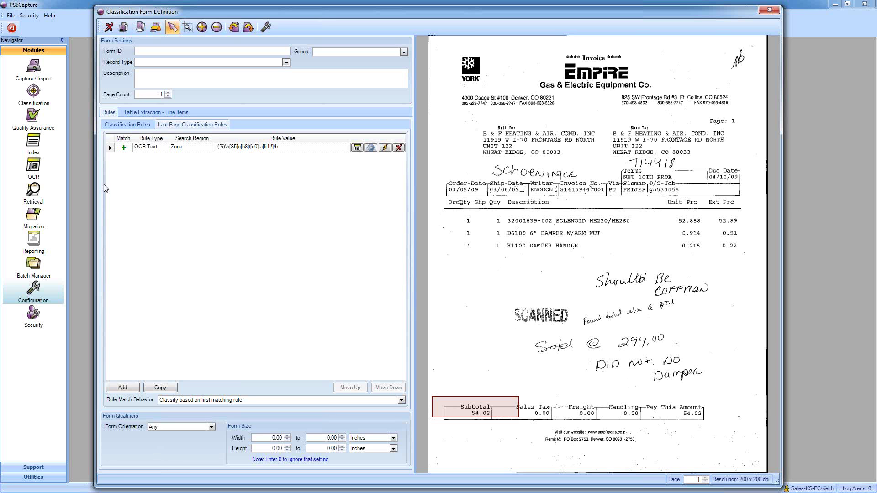
pyautogui.click(112, 130)
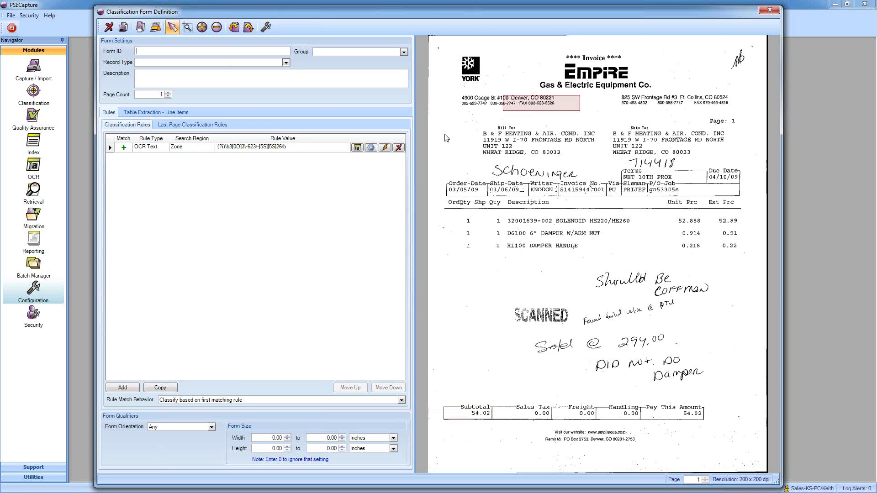
# - Enter 'Empire' as both Form ID and Record Type, then save the form definition
pyautogui.write('Empire')
pyautogui.click(286, 62)
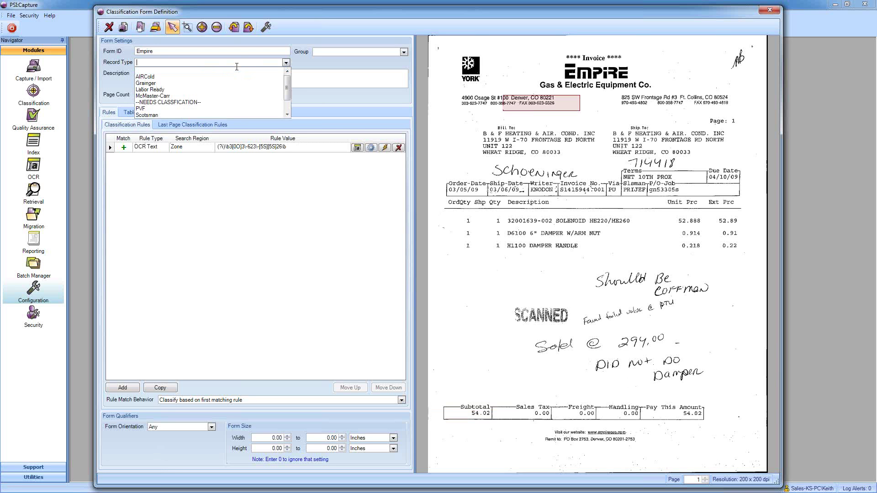
pyautogui.write('Empire')
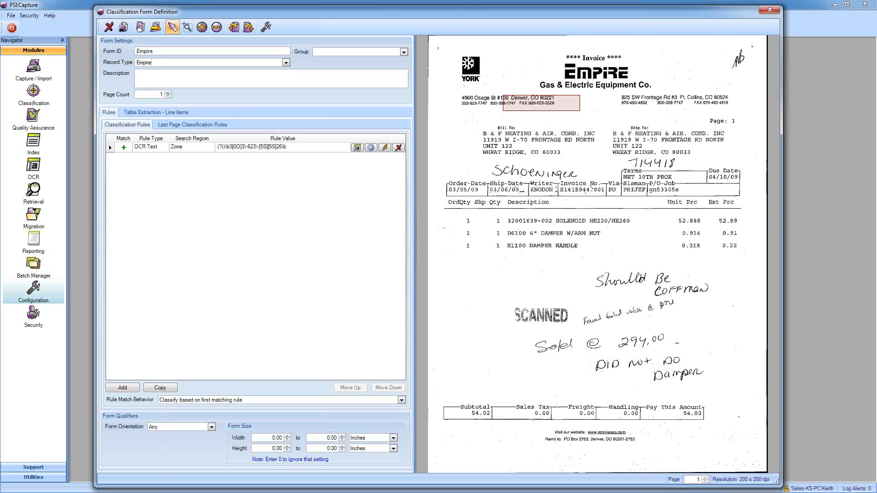
pyautogui.press('Tab')
pyautogui.click(124, 27)
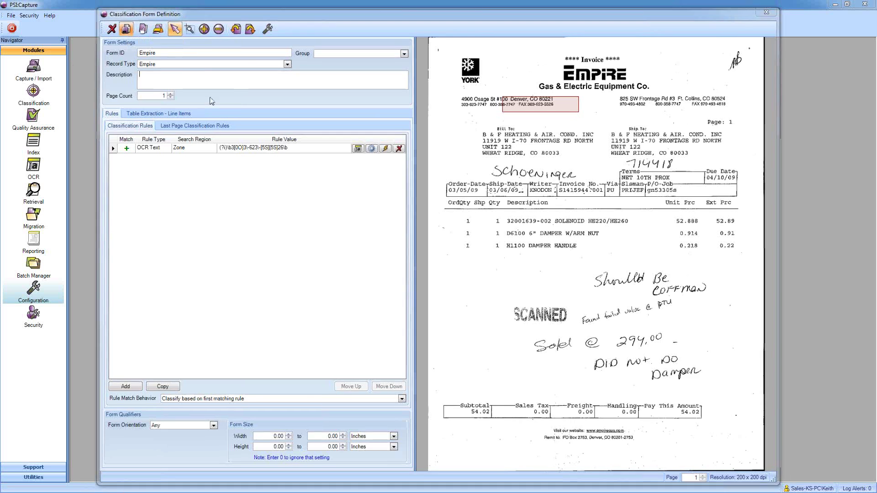